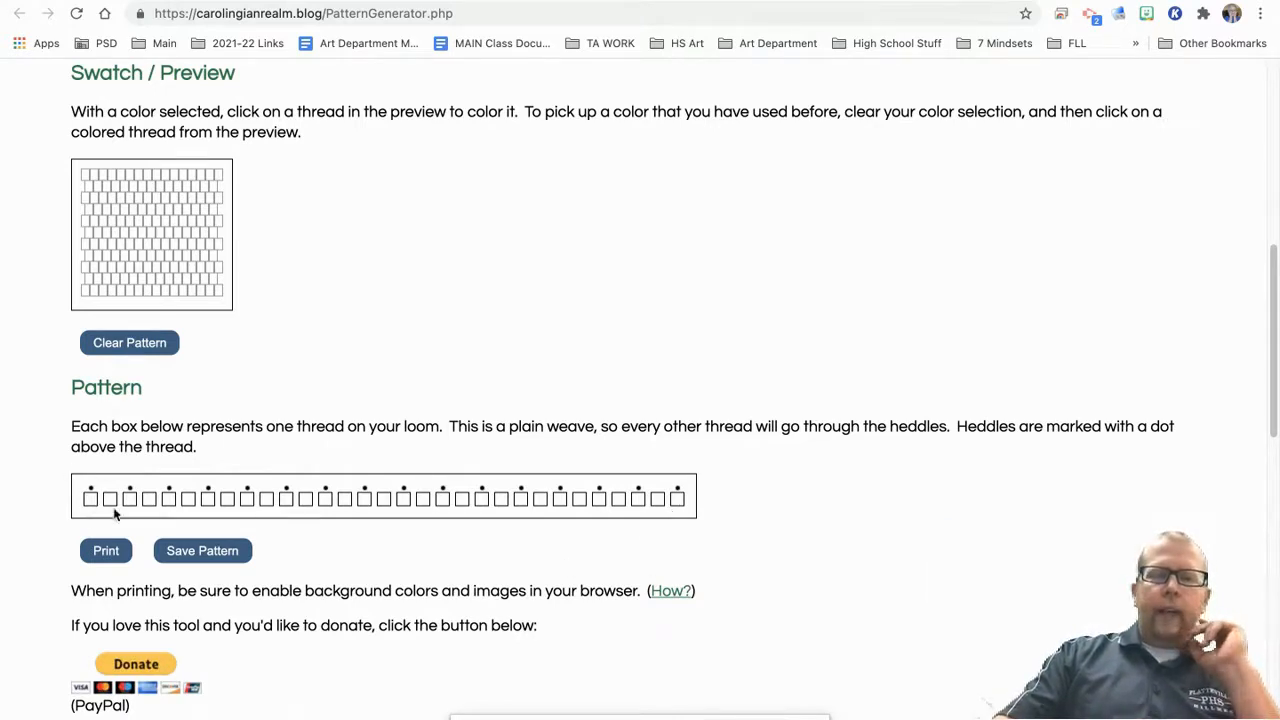
Step: Try a dark green and a bright magenta from the palette as the thread color
scroll(303, 357, "up", 5)
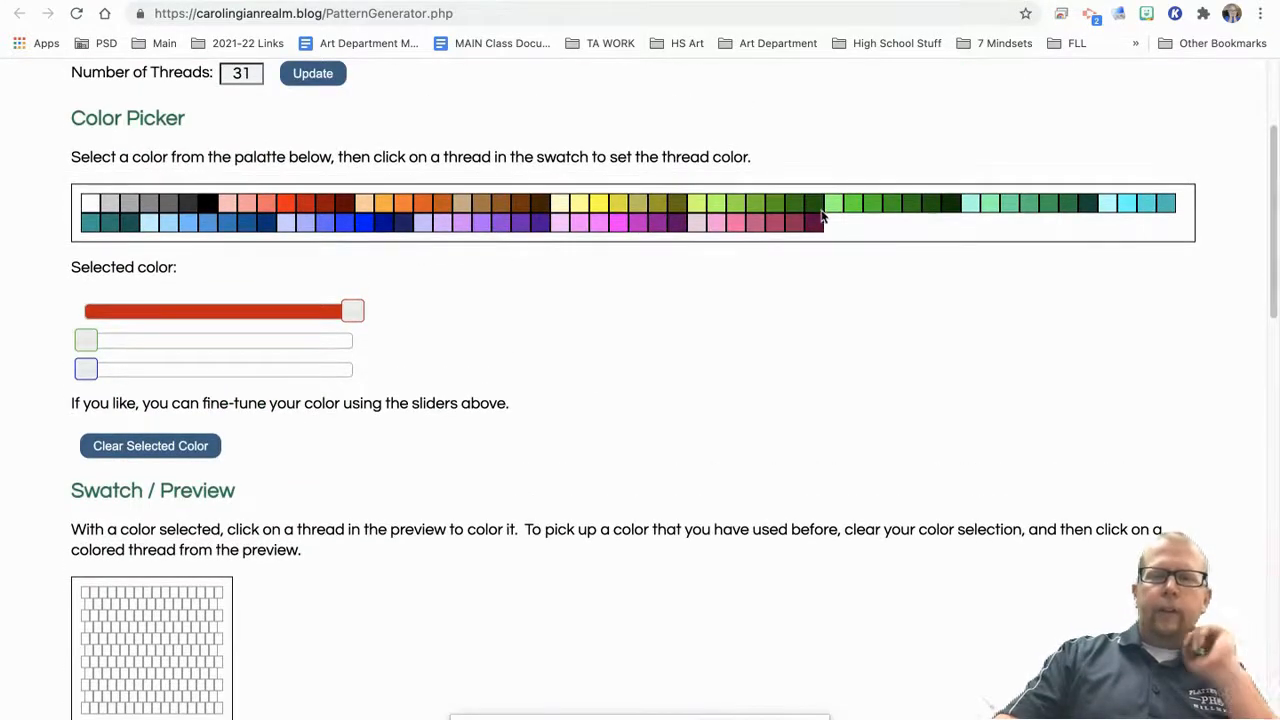
left_click(819, 207)
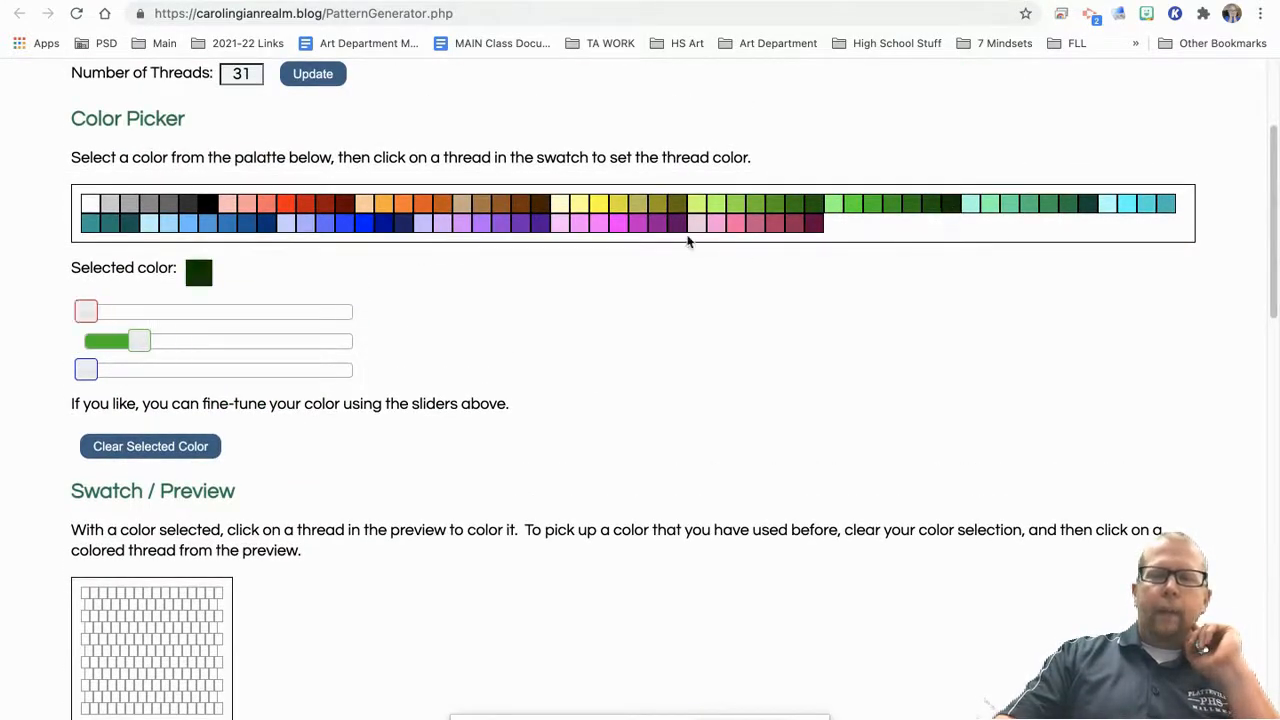
left_click(613, 222)
mouse_move(352, 311)
left_mouse_down()
mouse_move(211, 309)
mouse_move(356, 326)
left_mouse_up()
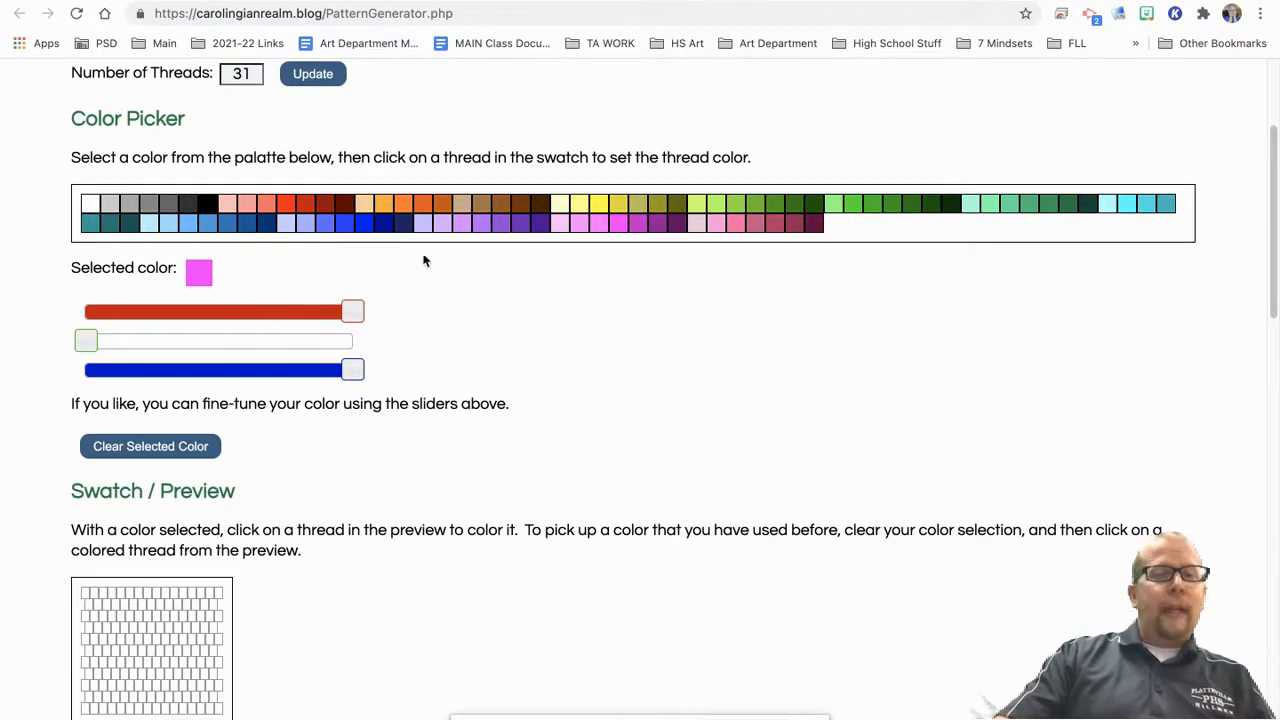
Step: Color the third, fourth and fifth upper-row threads of the swatch bright red
left_click(287, 207)
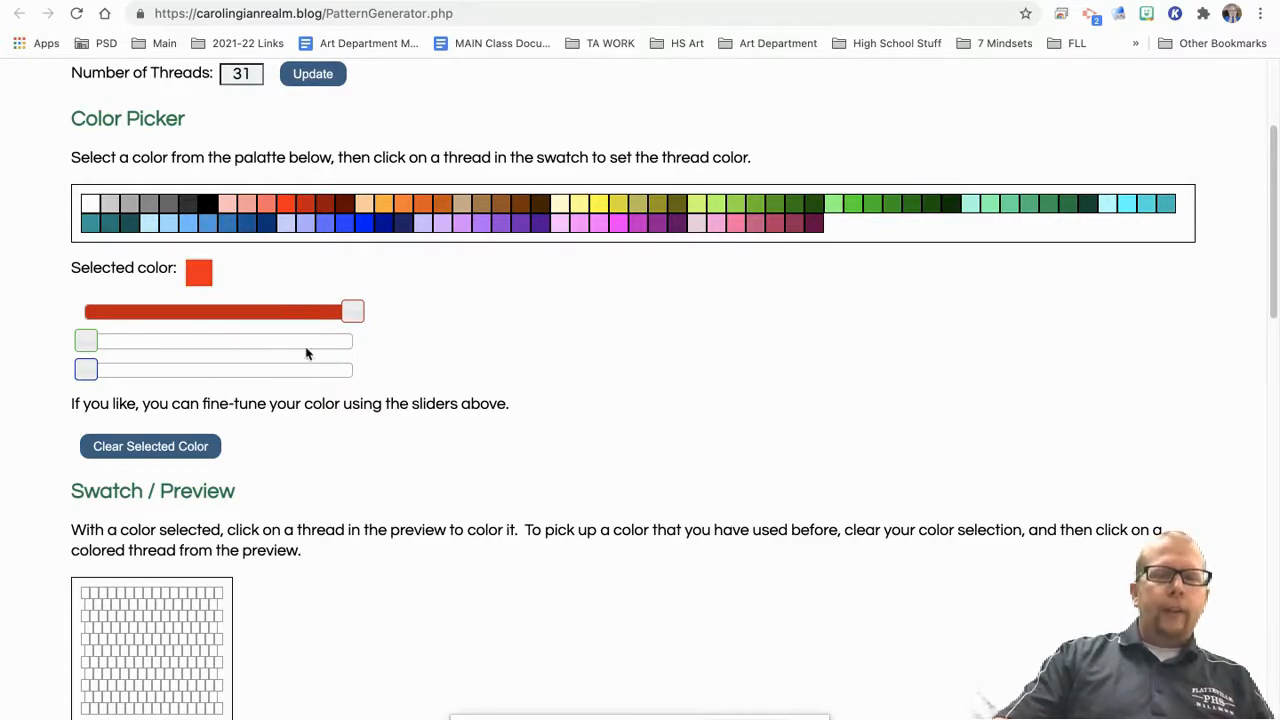
scroll(263, 466, "down", 3)
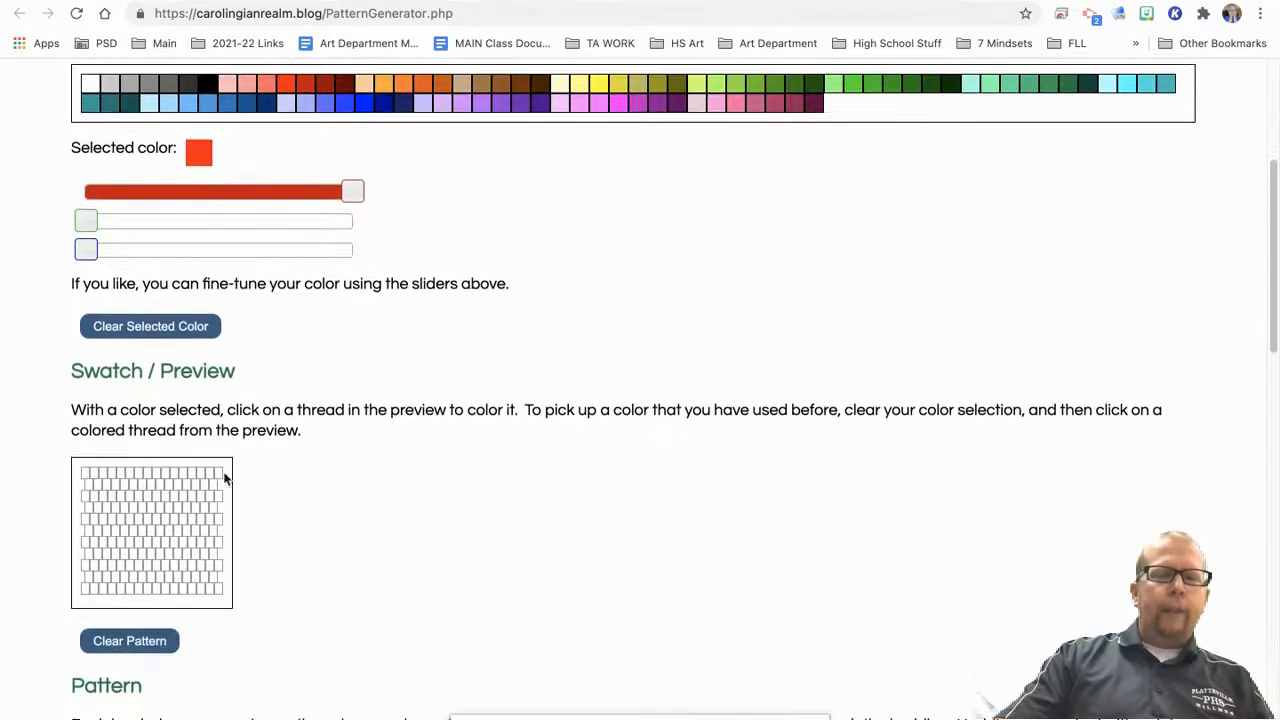
left_click(103, 476)
left_click(110, 476)
left_click(121, 475)
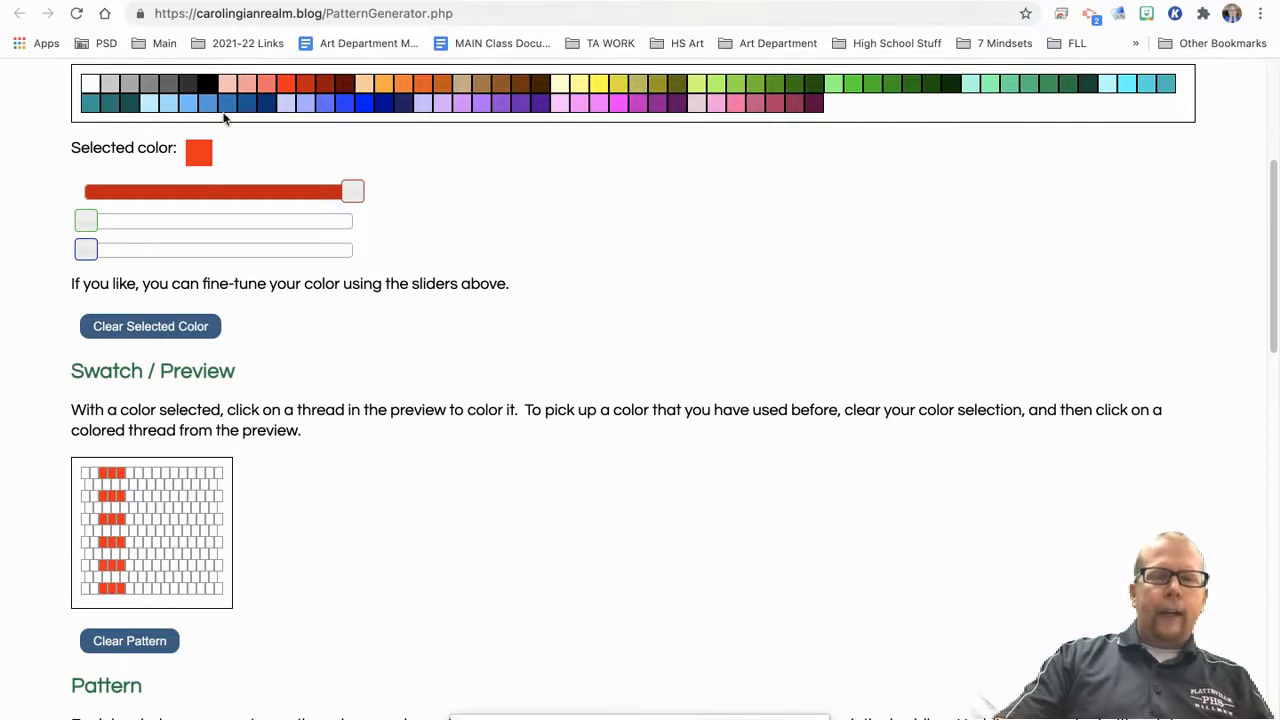
Step: Color the two outermost upper-row threads black on both edges of the swatch
left_click(210, 84)
left_click(85, 476)
left_click(92, 476)
left_click(217, 474)
left_click(210, 477)
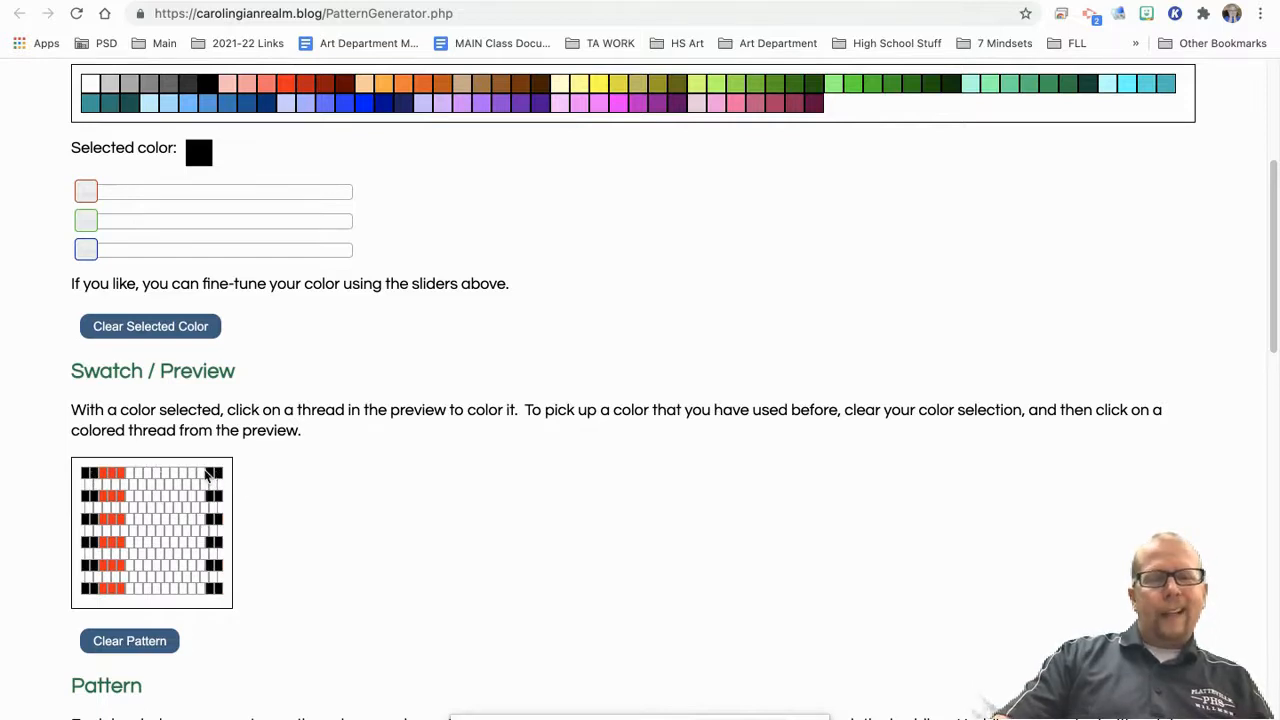
Step: Color red the two upper-row threads inside the swatch's right black pair and the last three lower-row threads
left_click(287, 84)
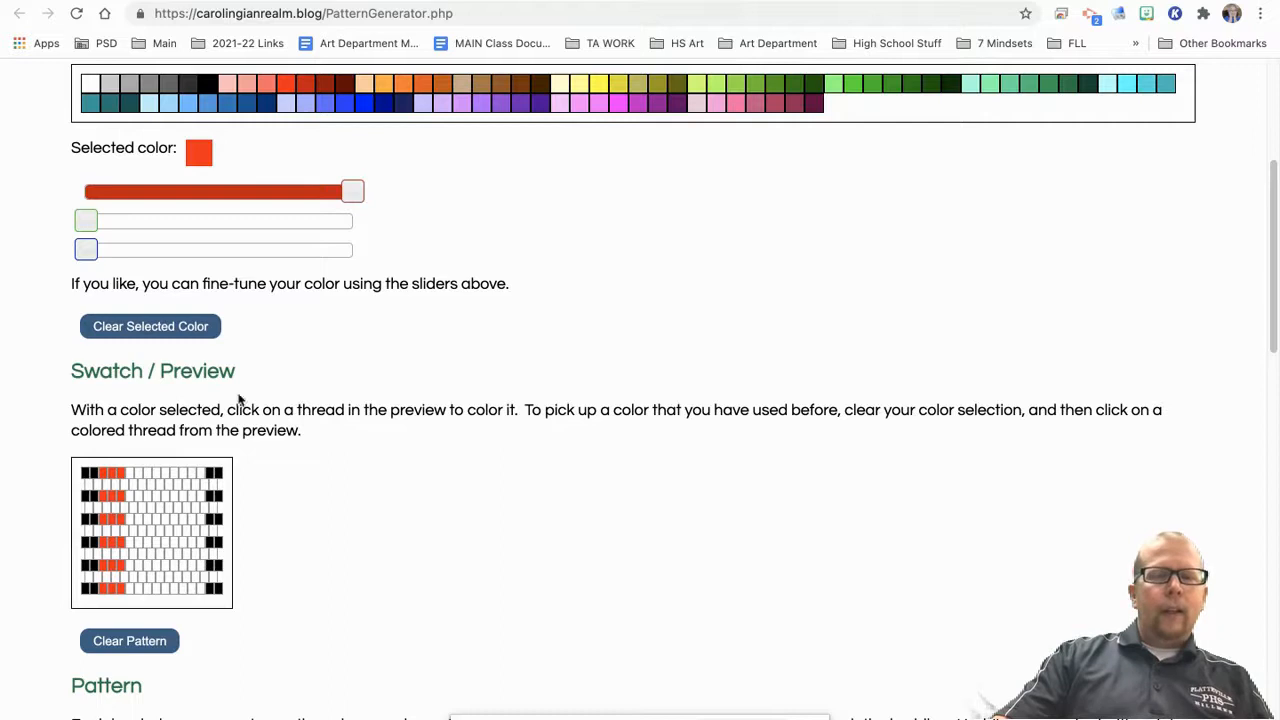
left_click(198, 478)
left_click(192, 479)
left_click(213, 487)
left_click(204, 498)
scroll(329, 511, "down", 4)
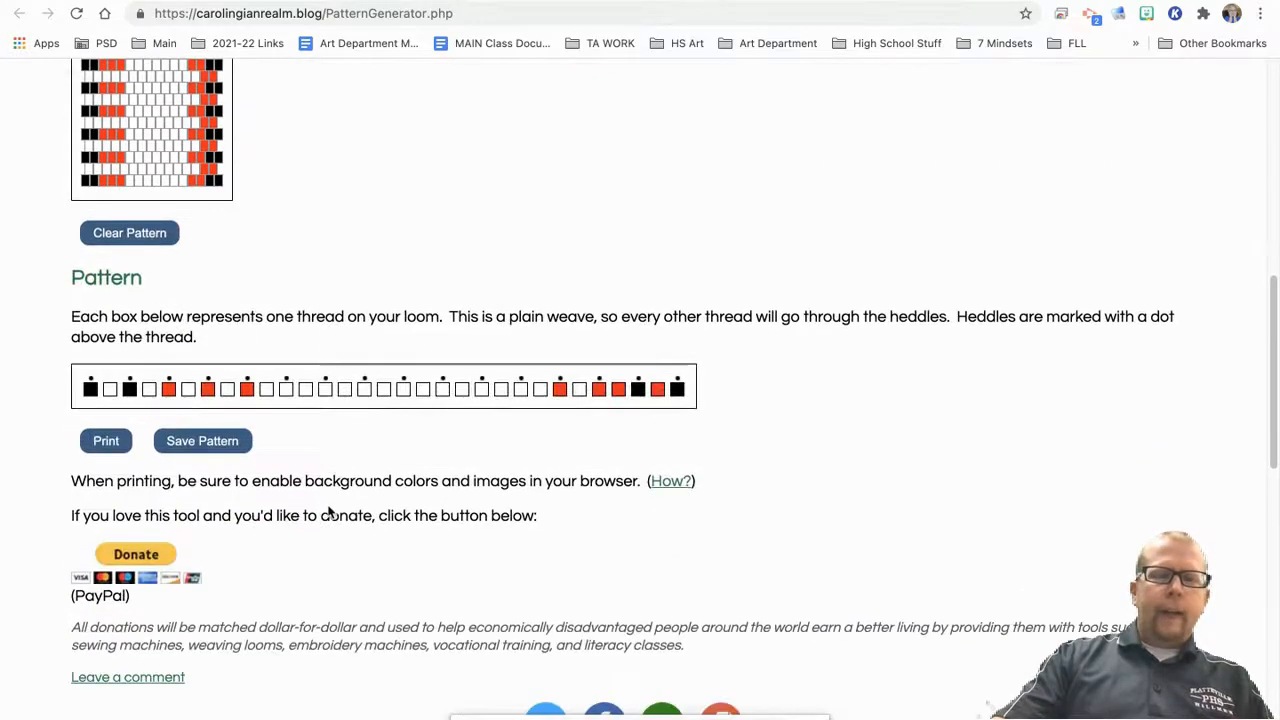
scroll(308, 352, "up", 1)
left_click(195, 205)
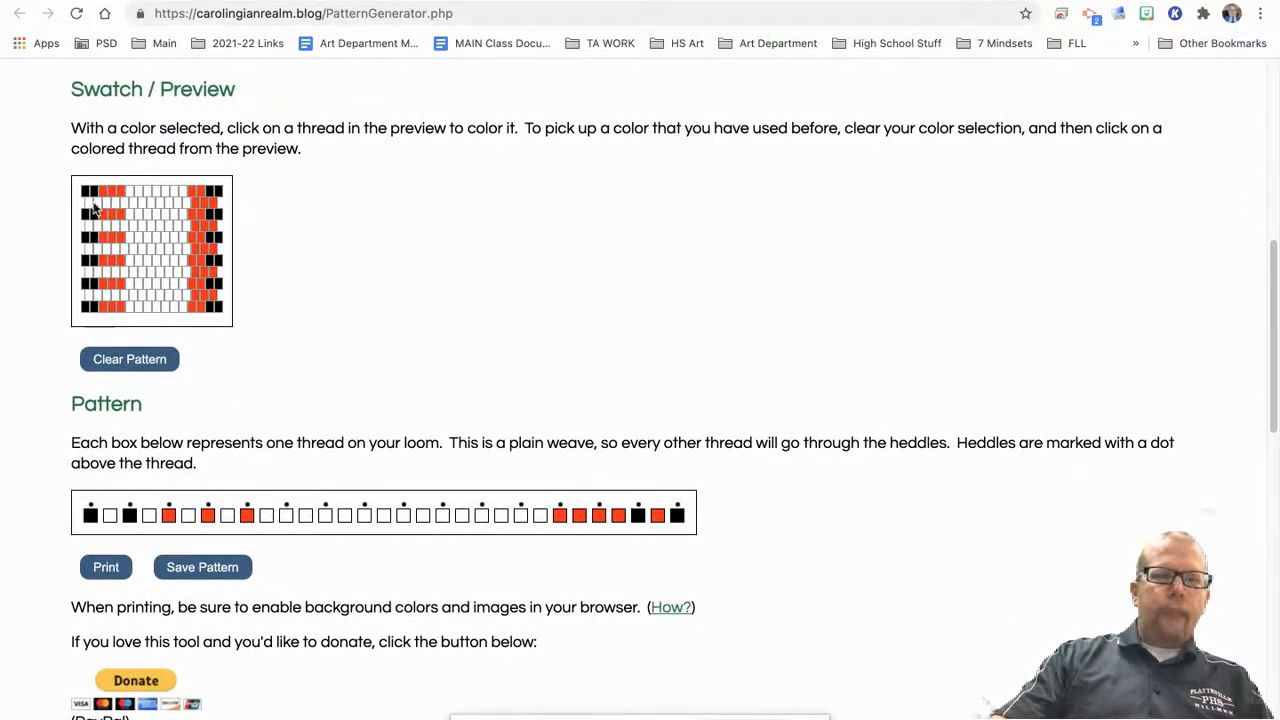
Step: Color red the first three lower-row threads and a third upper-row thread in the swatch's right band
left_click(88, 206)
left_click(97, 206)
left_click(106, 206)
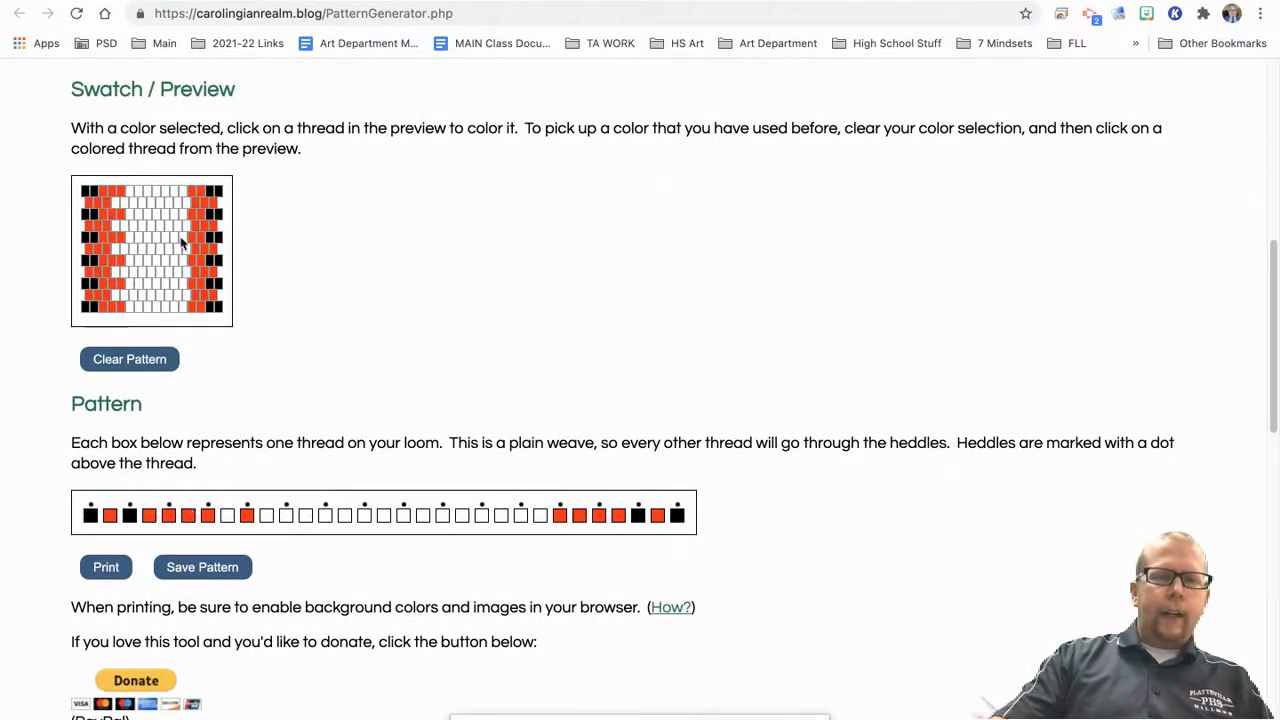
scroll(270, 184, "up", 1)
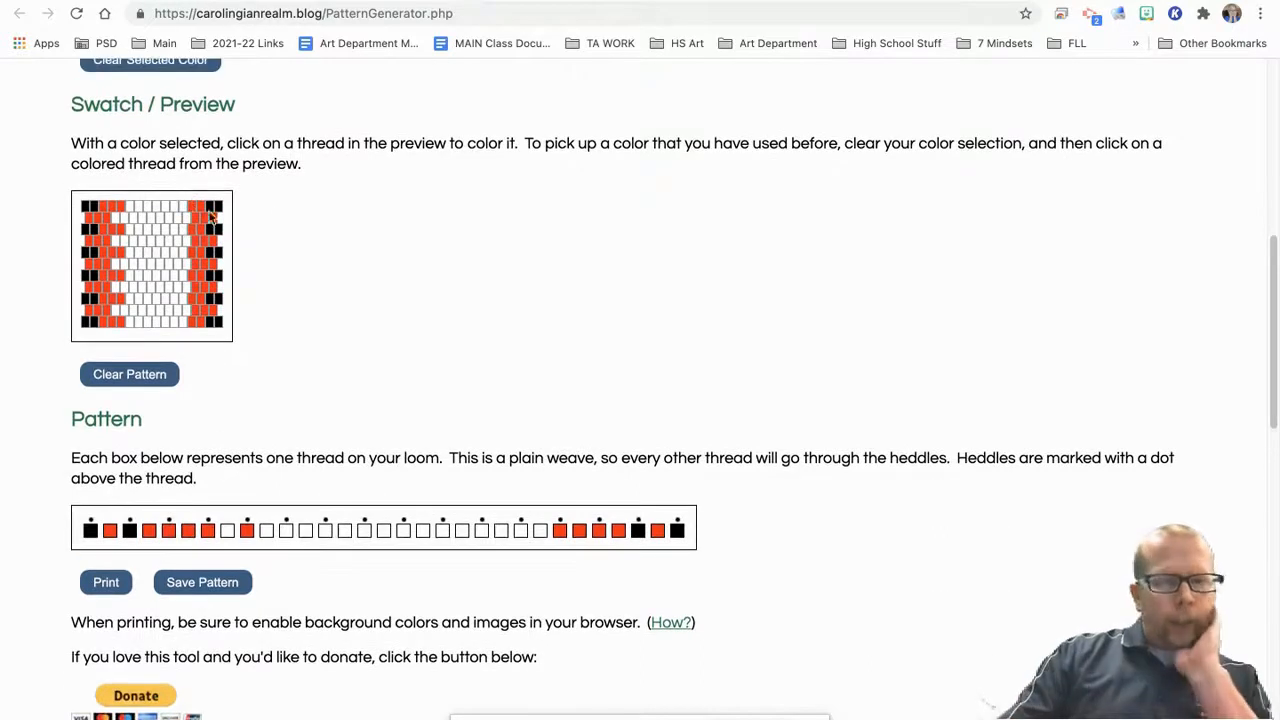
left_click(184, 208)
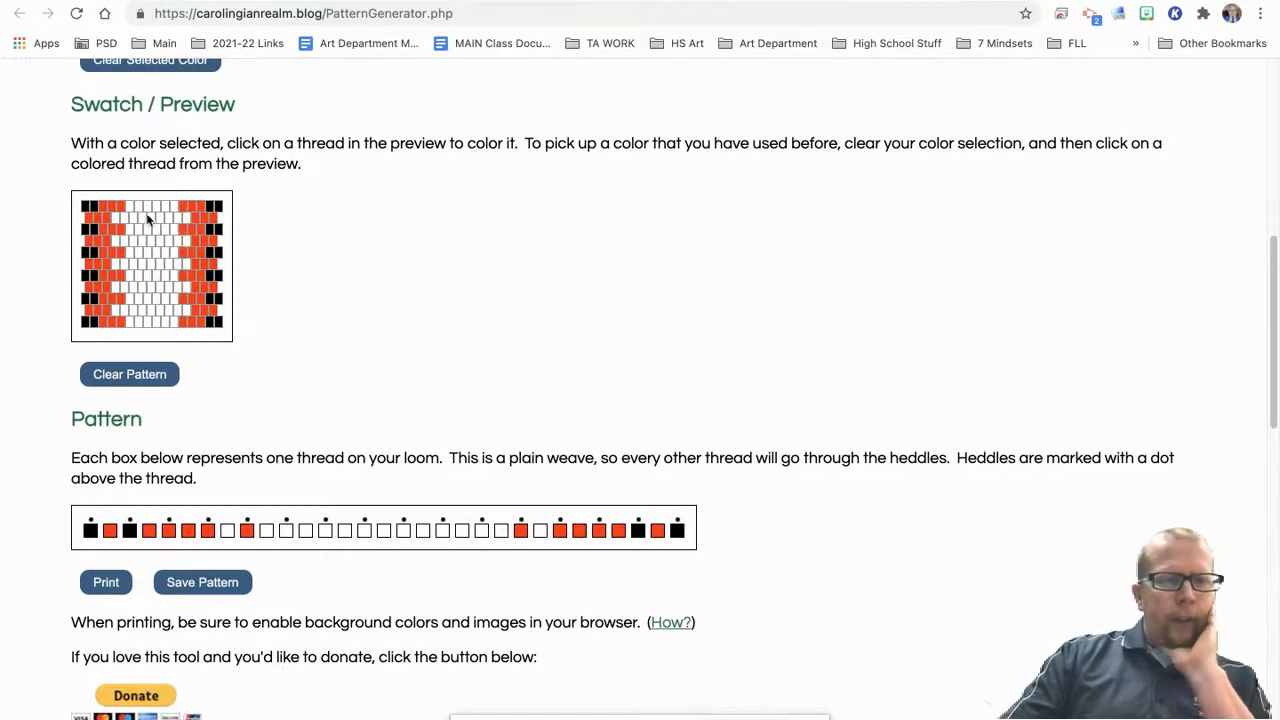
Step: Color black the fourth and fifth lower-row threads and the sixth upper-row thread, bordering the left red band
scroll(320, 198, "up", 6)
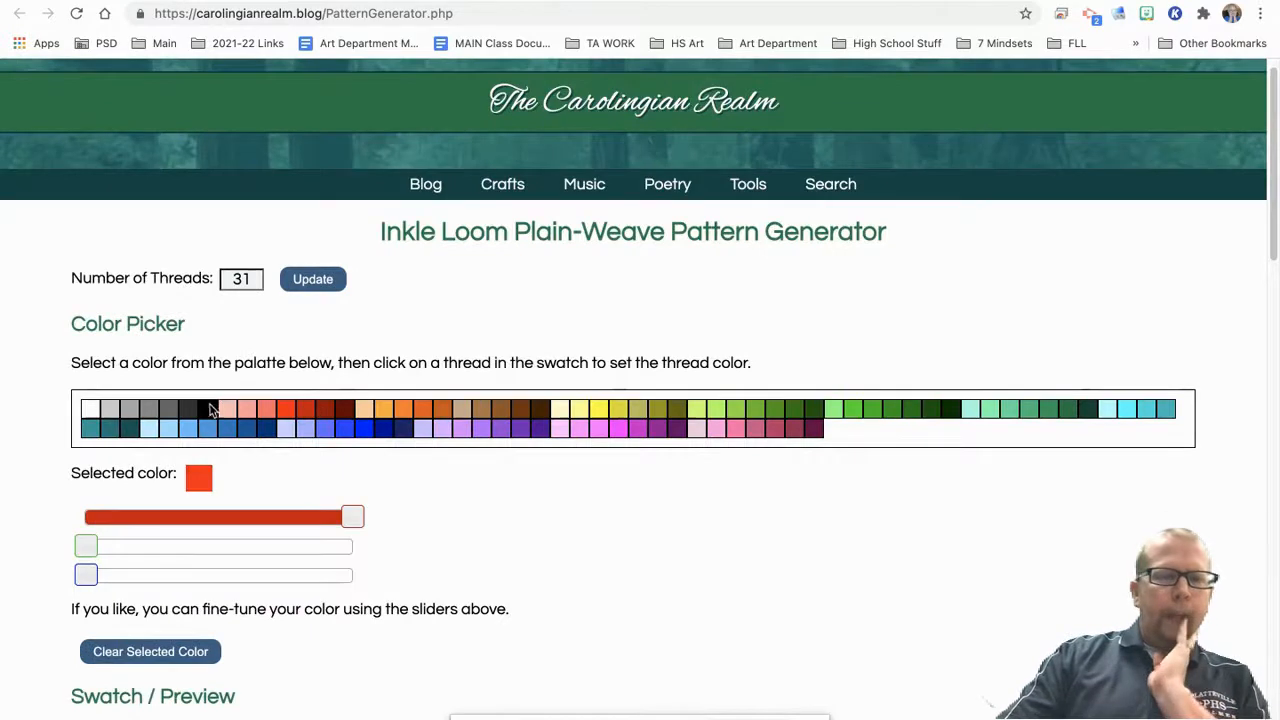
left_click(211, 410)
scroll(225, 482, "down", 3)
left_click(117, 506)
left_click(124, 501)
left_click(131, 497)
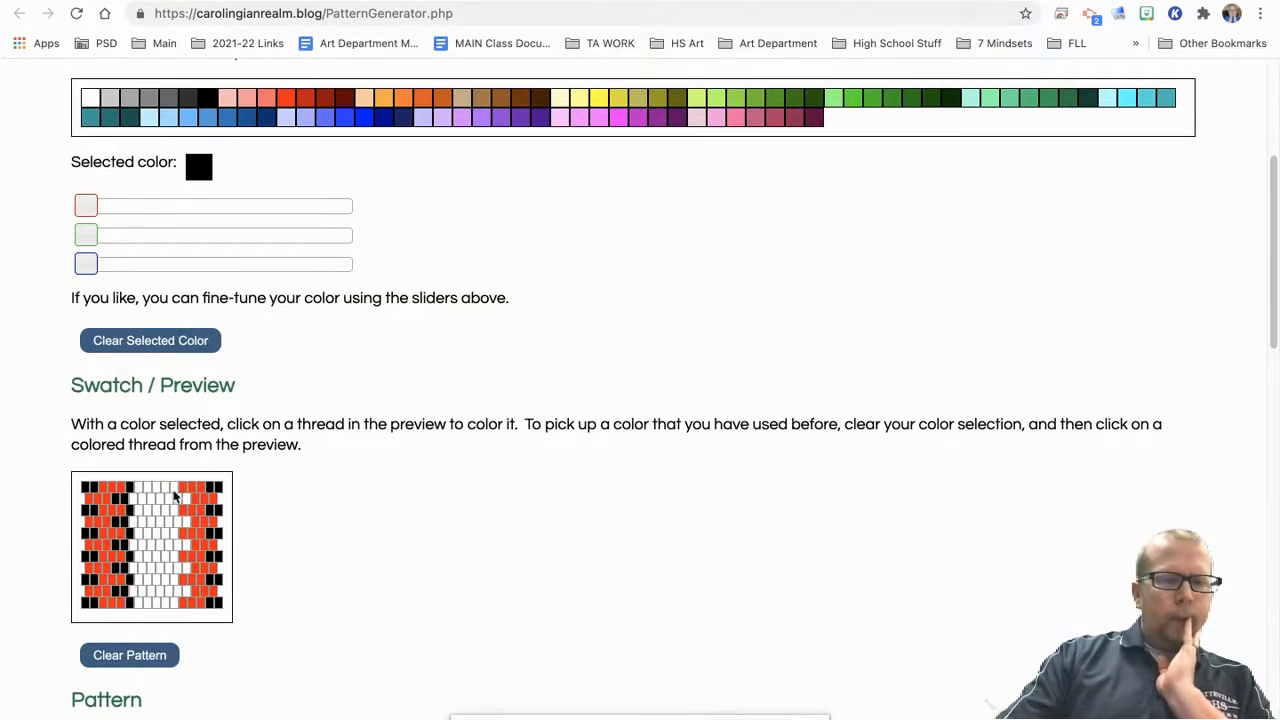
Step: Mirror the black border on the right by coloring one upper-row and two lower-row threads beside the red band
left_click(173, 487)
left_click(186, 499)
left_click(179, 498)
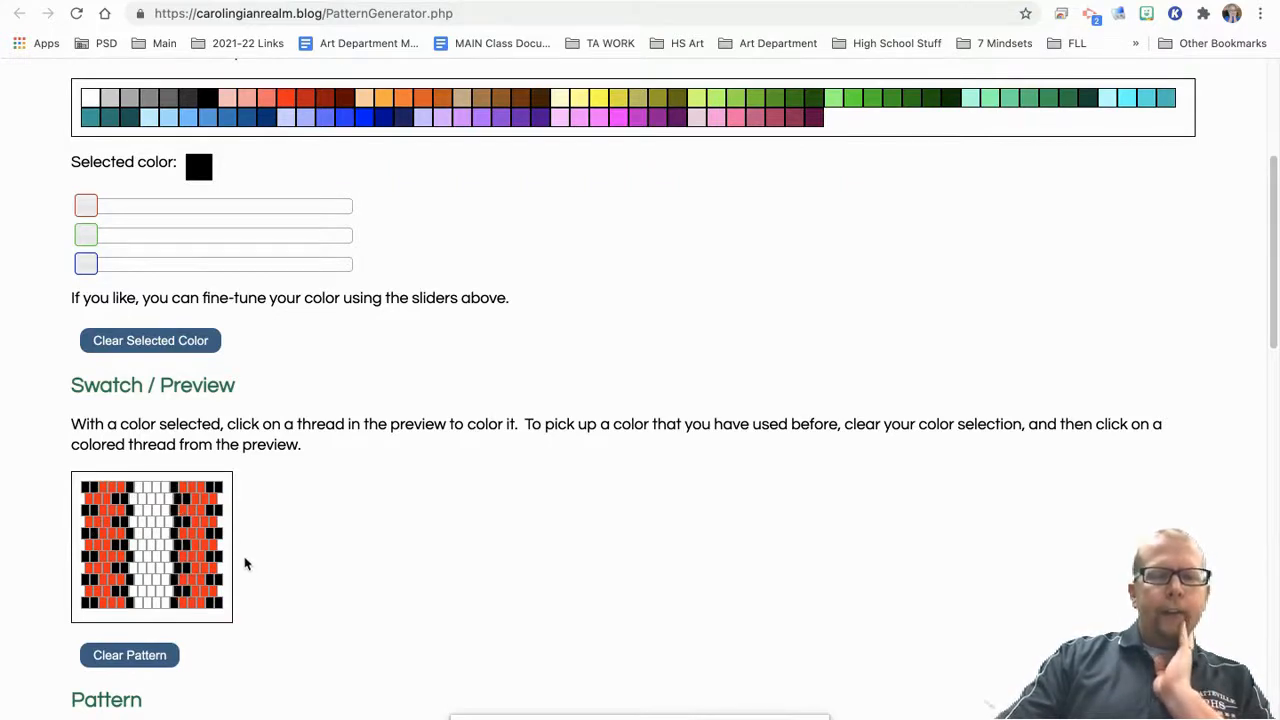
Step: Color the two center upper-row threads black and the two center lower-row threads red
left_click(150, 490)
left_click(157, 494)
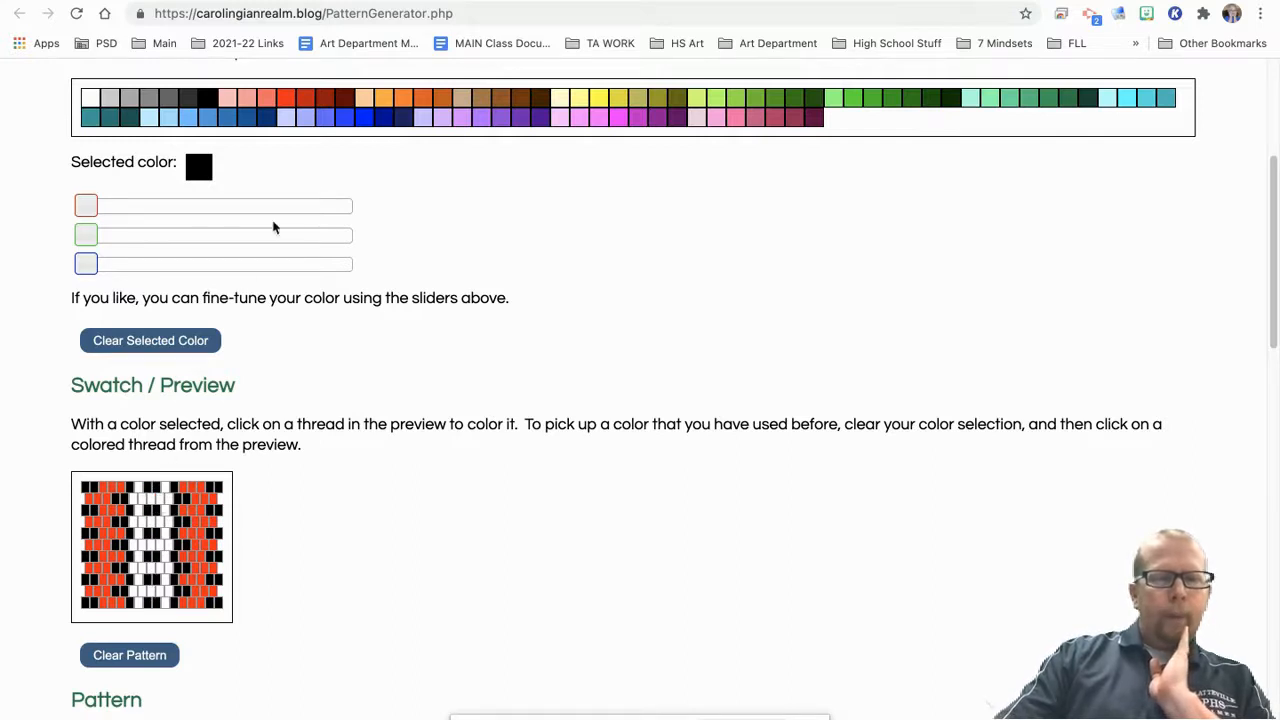
left_click(288, 100)
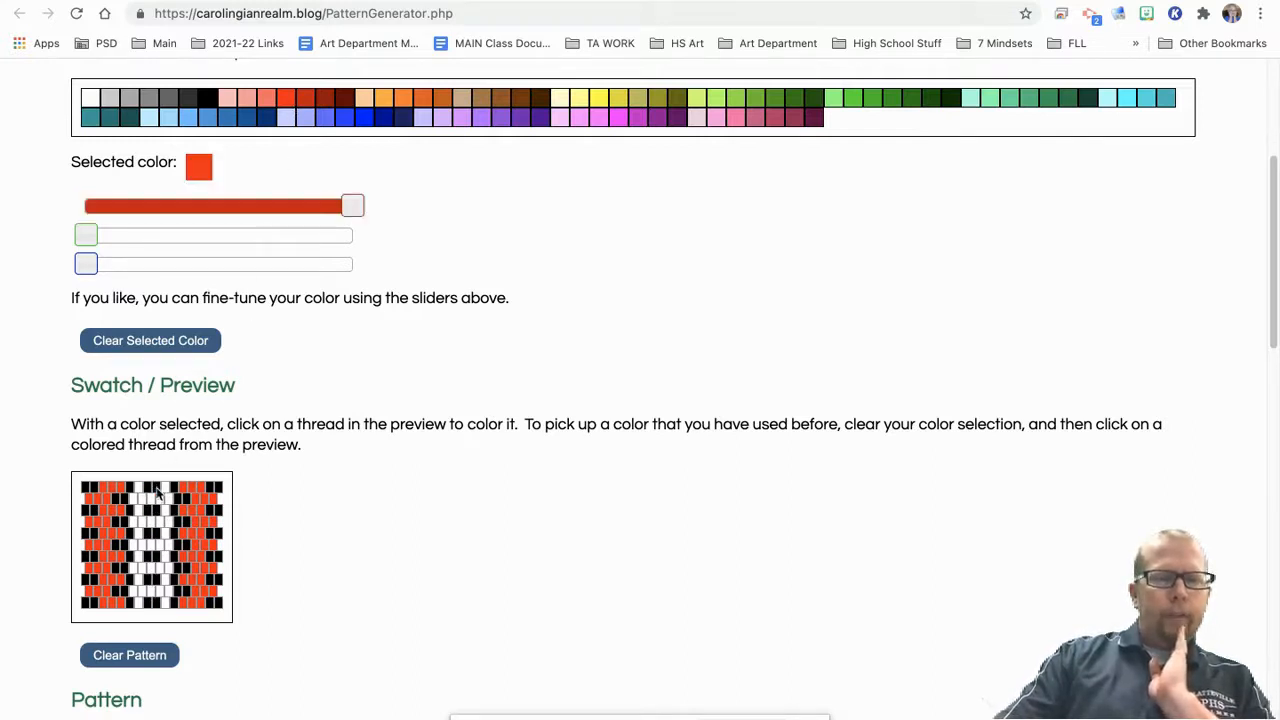
left_click(150, 500)
left_click(158, 500)
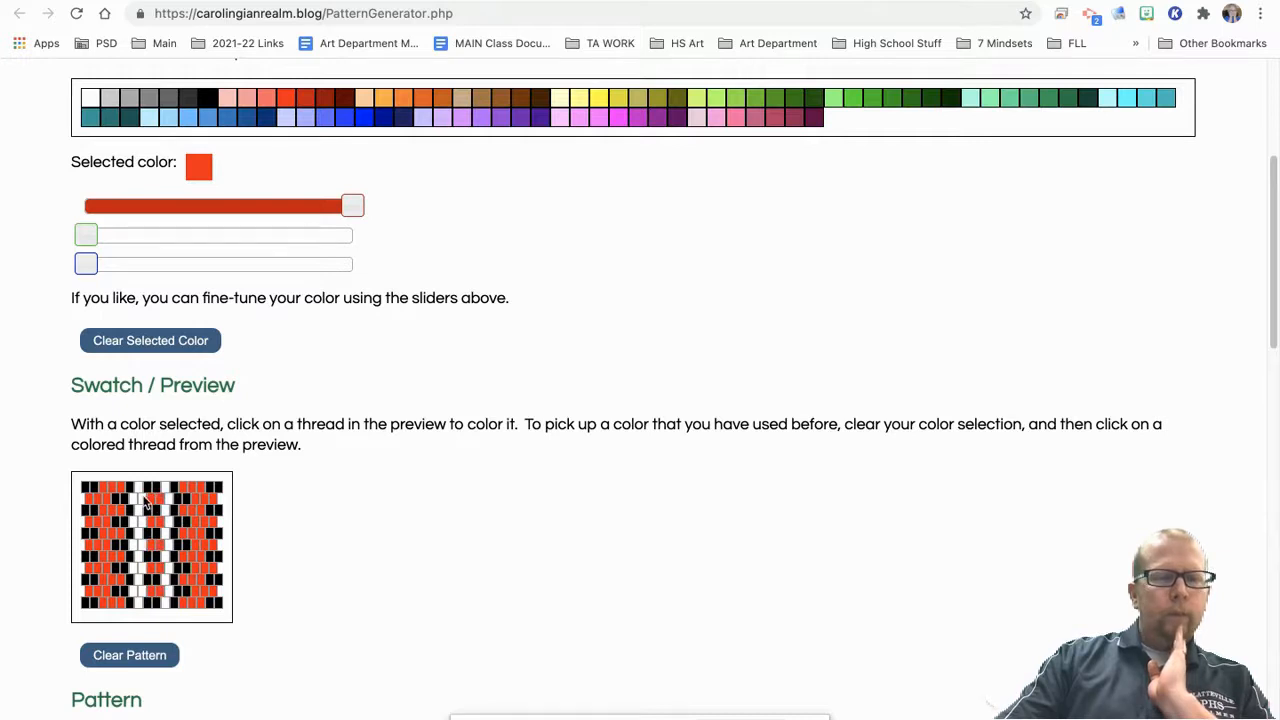
Step: Recolor red the outer black lower-row thread of each inner border and compare the swatch with the thread pattern
scroll(420, 511, "down", 5)
scroll(420, 511, "up", 2)
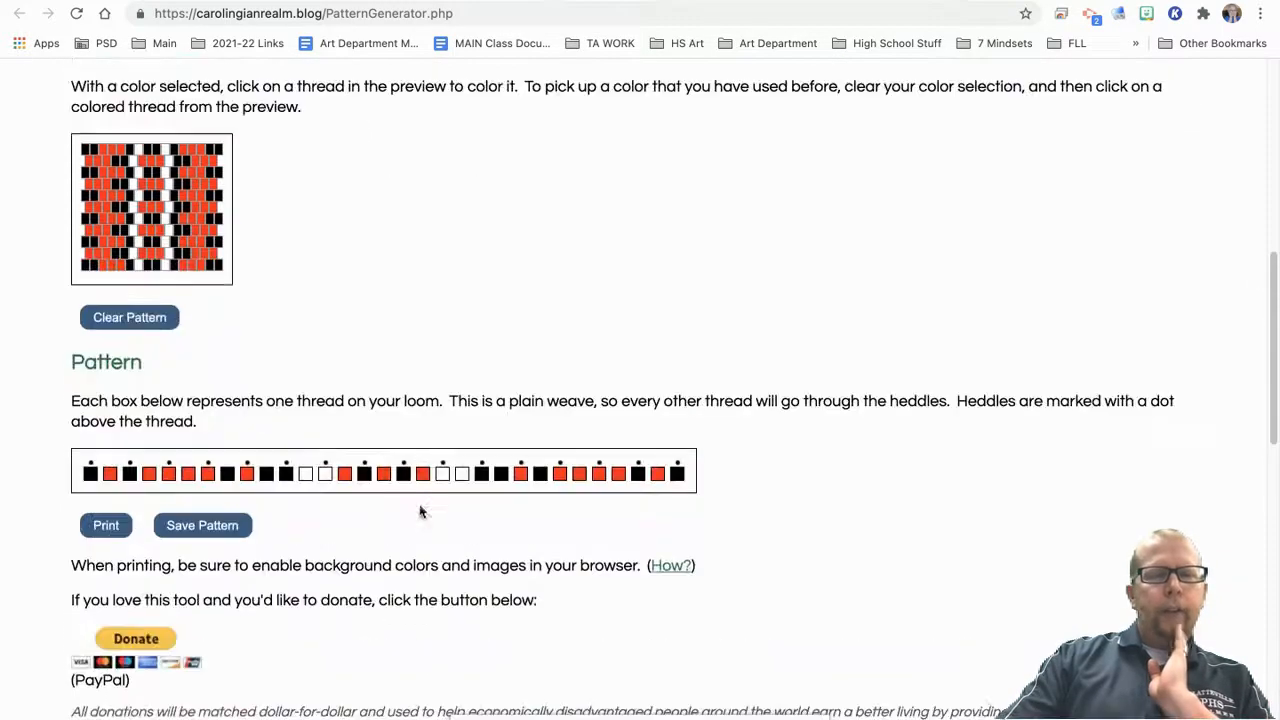
scroll(415, 508, "up", 3)
scroll(405, 500, "down", 3)
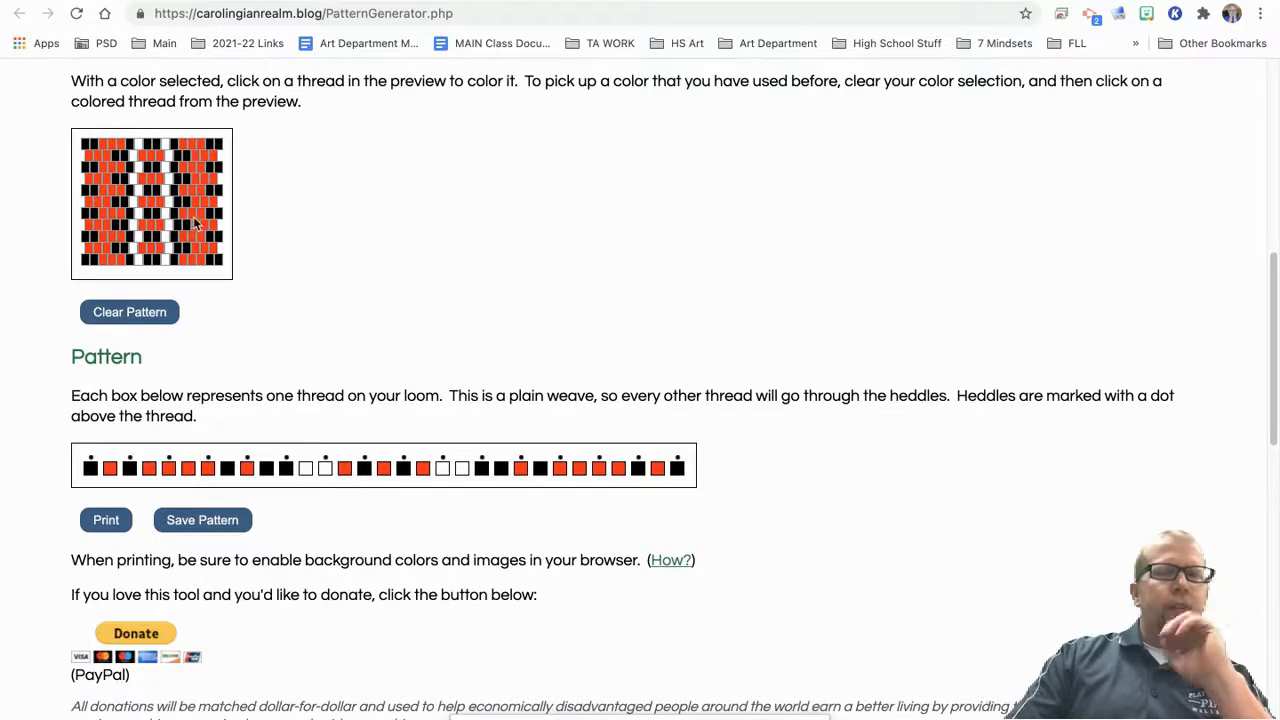
scroll(350, 314, "up", 3)
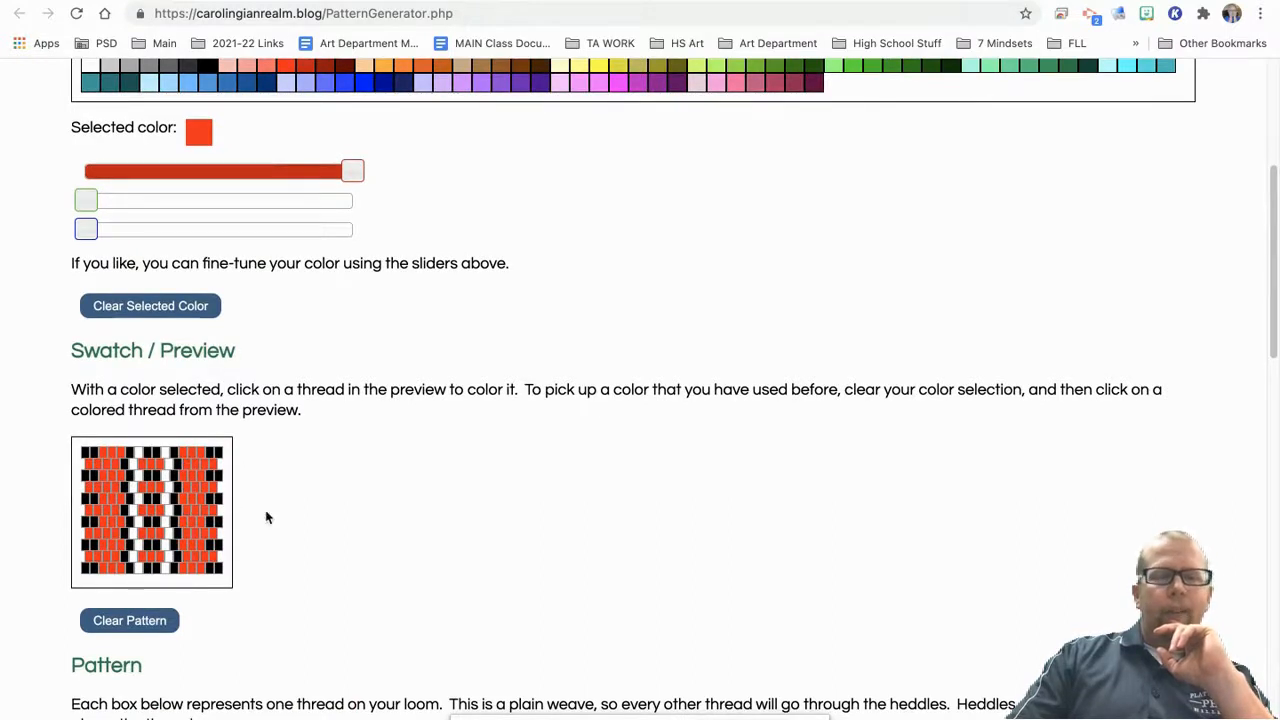
scroll(440, 518, "down", 3)
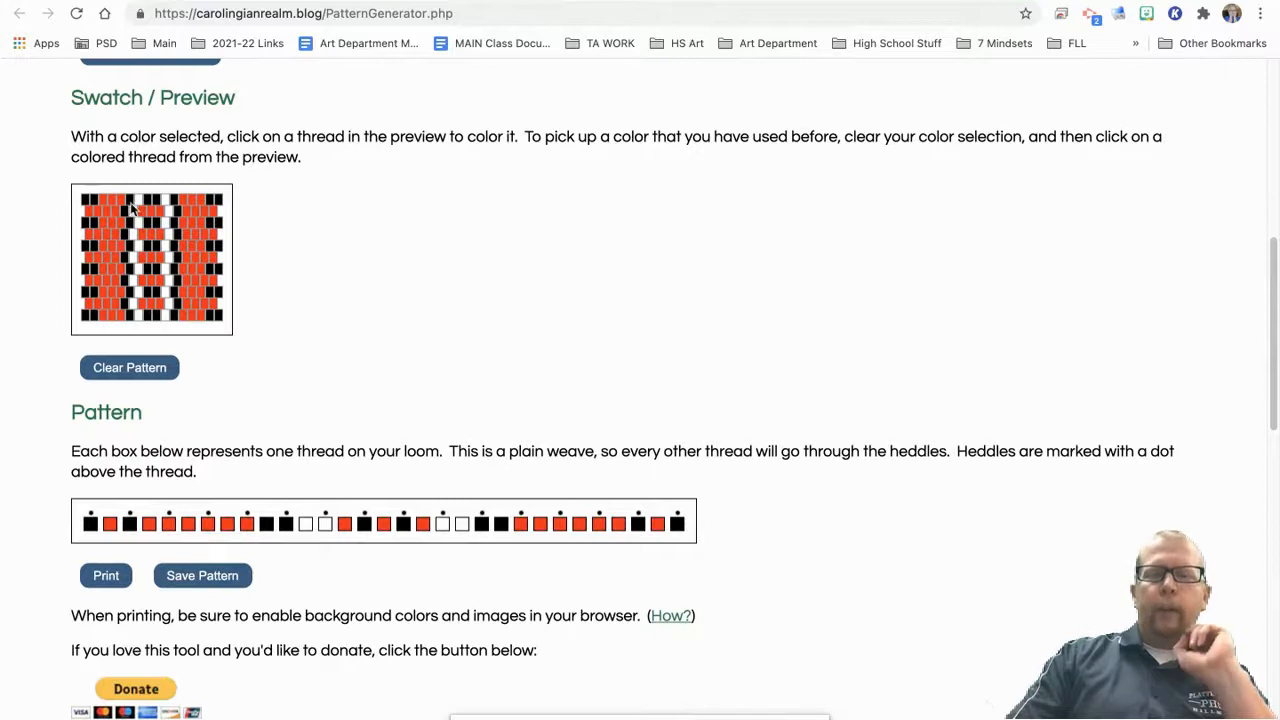
Step: Capture a screenshot of the finished swatch preview
scroll(369, 483, "up", 2)
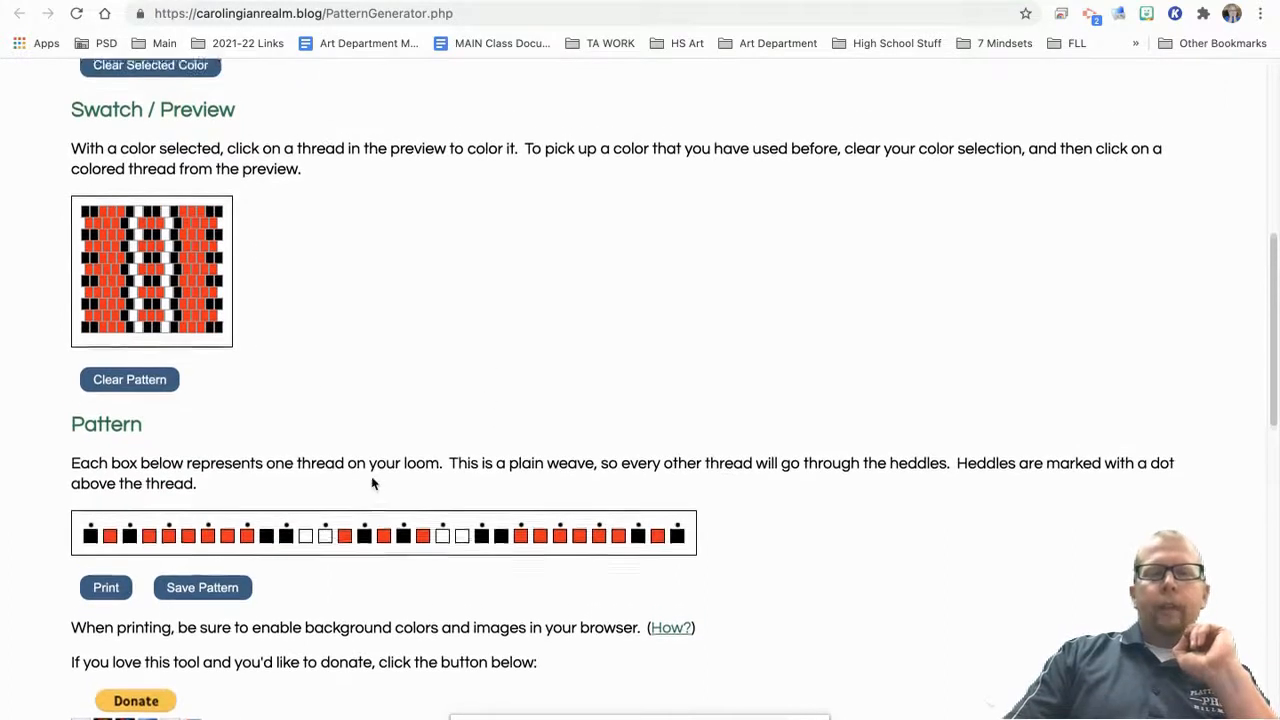
scroll(543, 446, "down", 1)
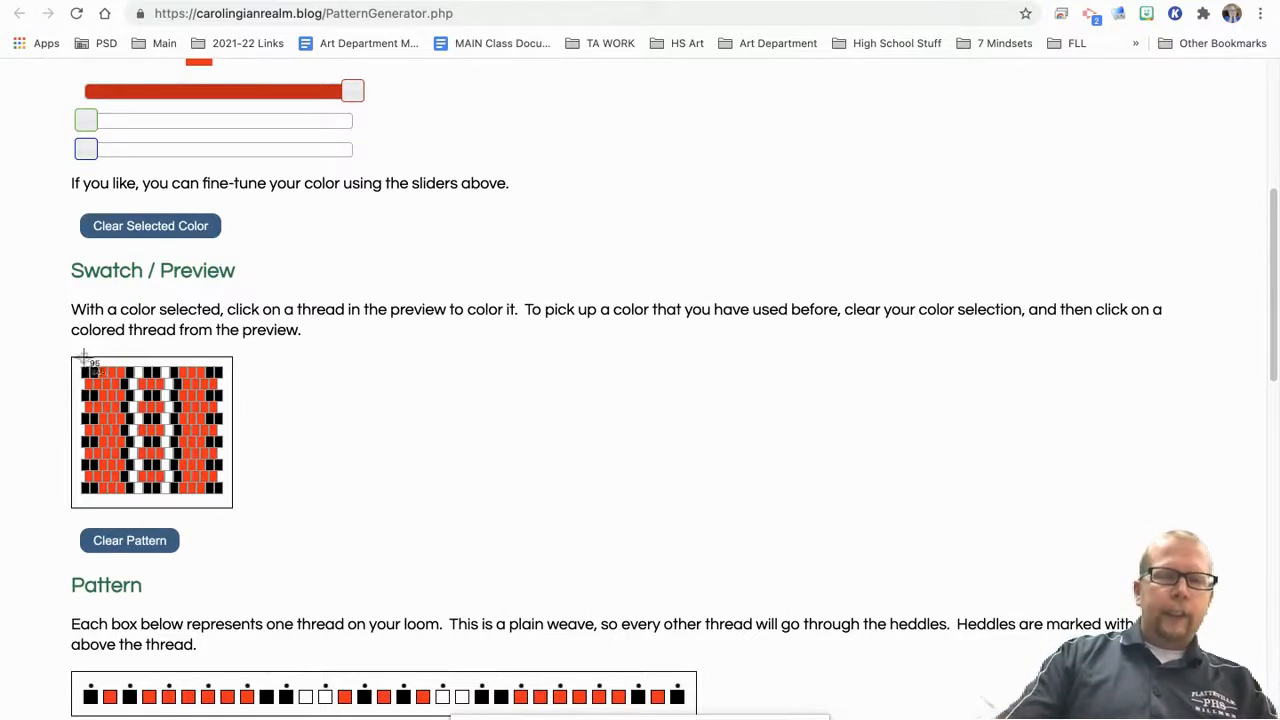
left_click_drag(72, 356, 234, 509)
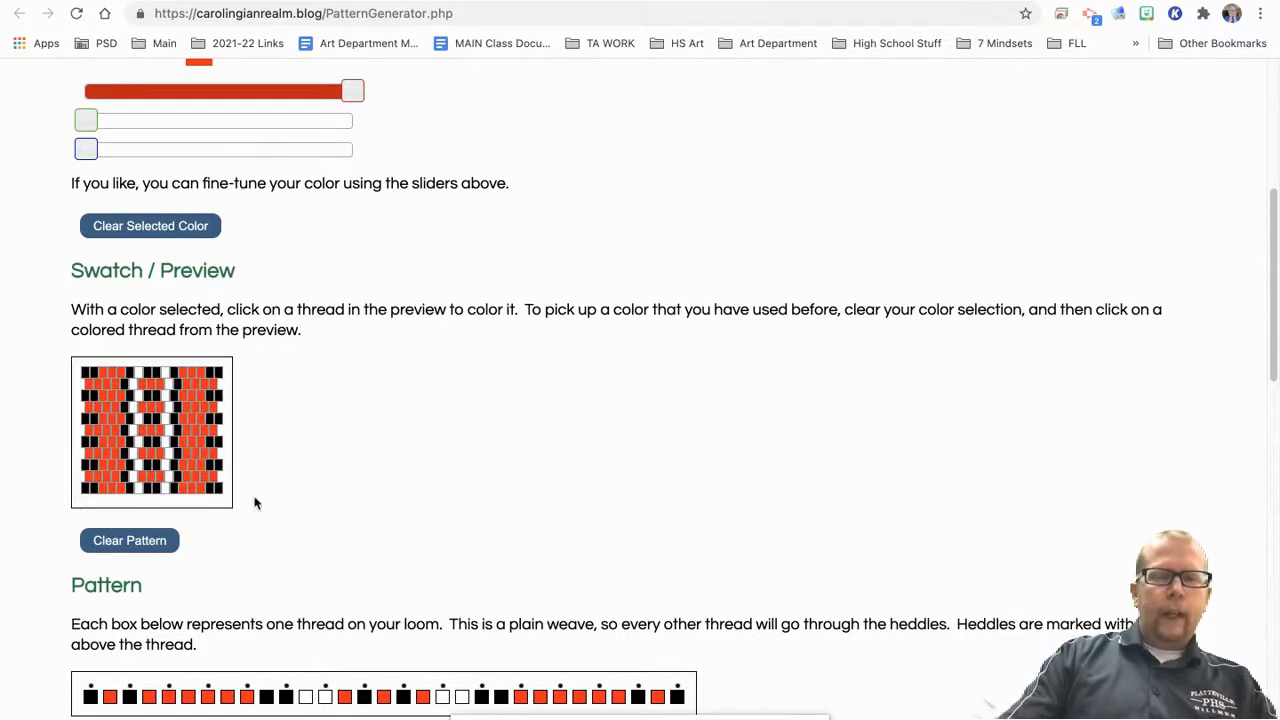
Step: Switch to the Inkle Loom Weaving presentation in Google Slides and replace the Name placeholder on slide 4 with the student's name
left_click(520, 2)
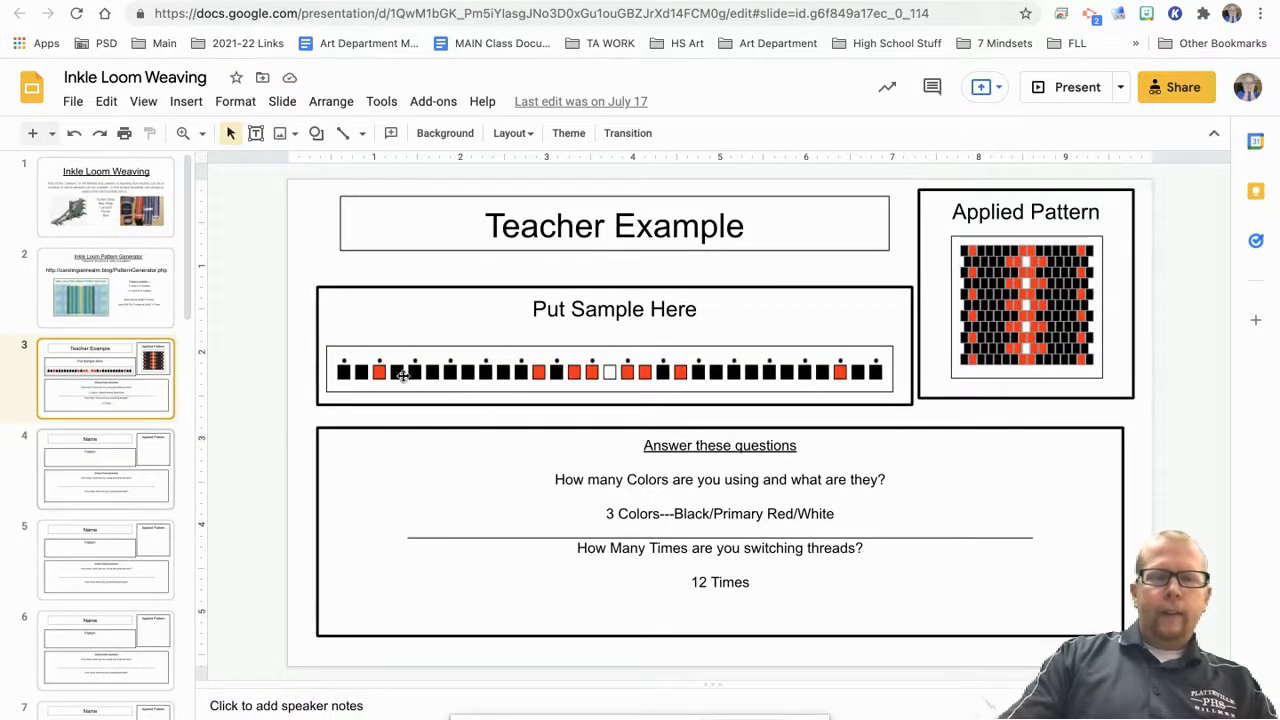
left_click(52, 488)
left_click(628, 216)
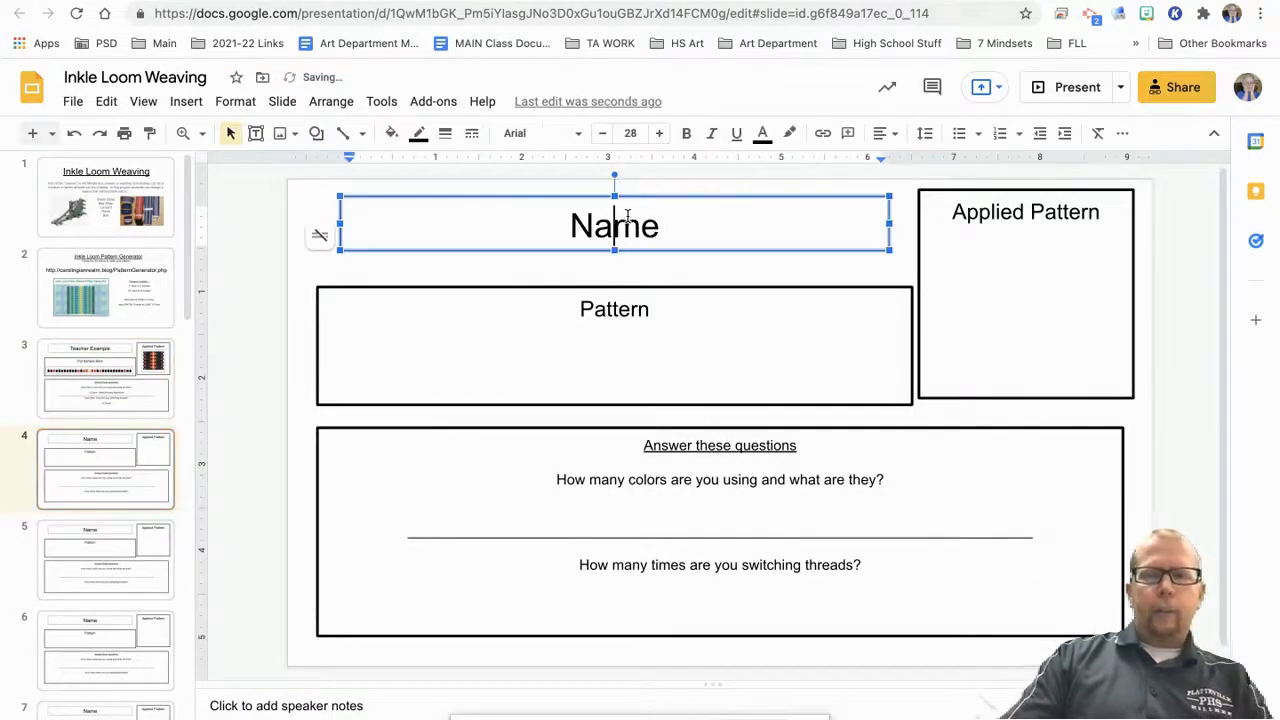
left_click_drag(660, 226, 559, 226)
type("Butcher")
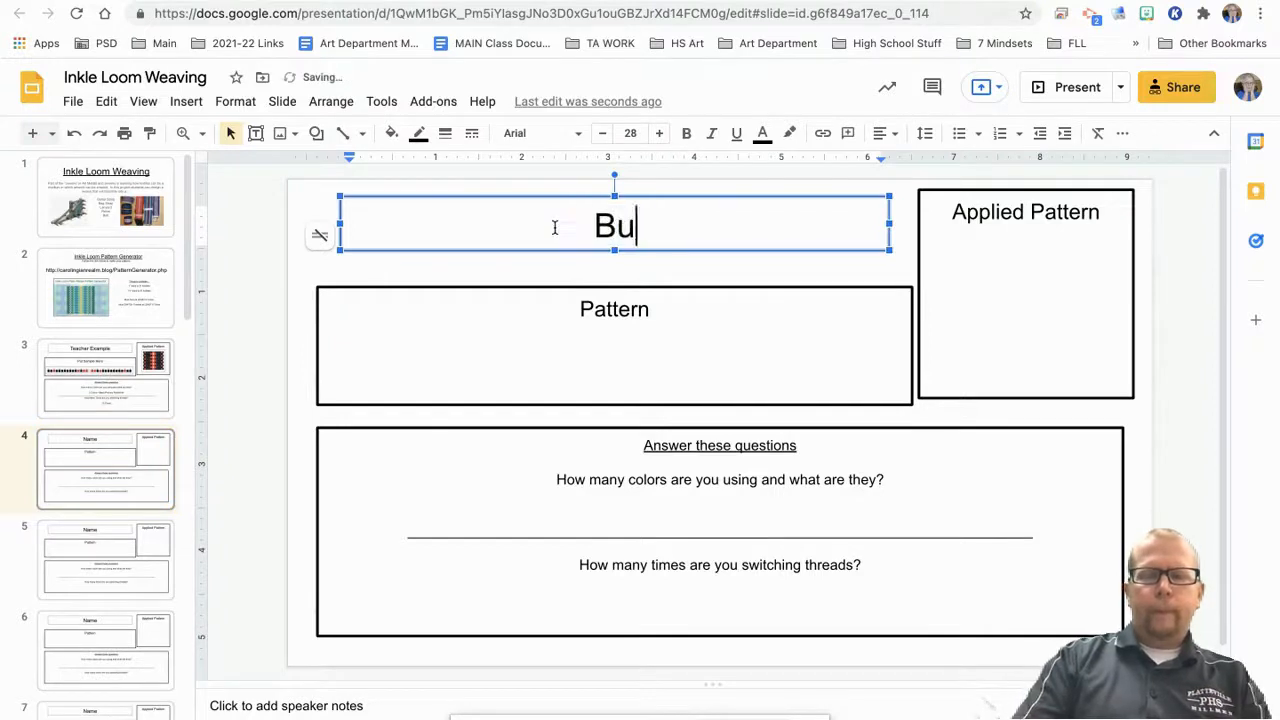
Step: Paste the swatch screenshot onto slide 4, then enlarge it and place it in the Applied Pattern box
right_click(1205, 291)
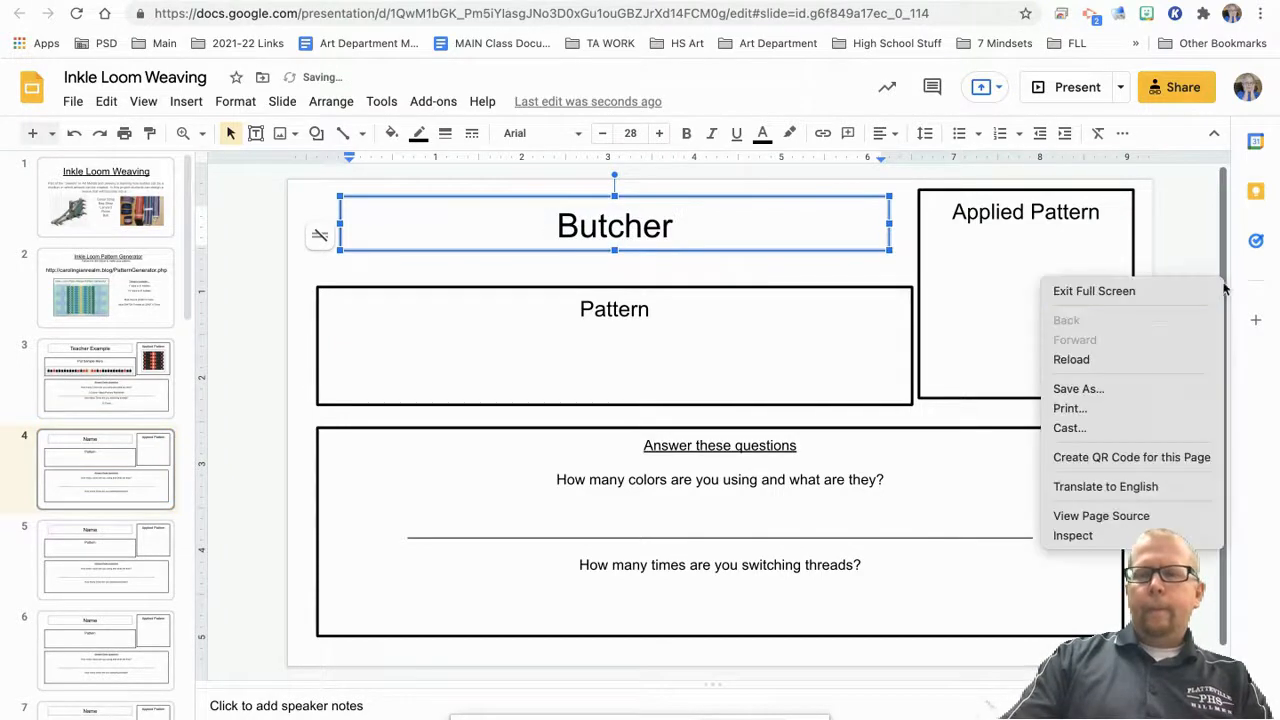
left_click(1163, 255)
right_click(1173, 297)
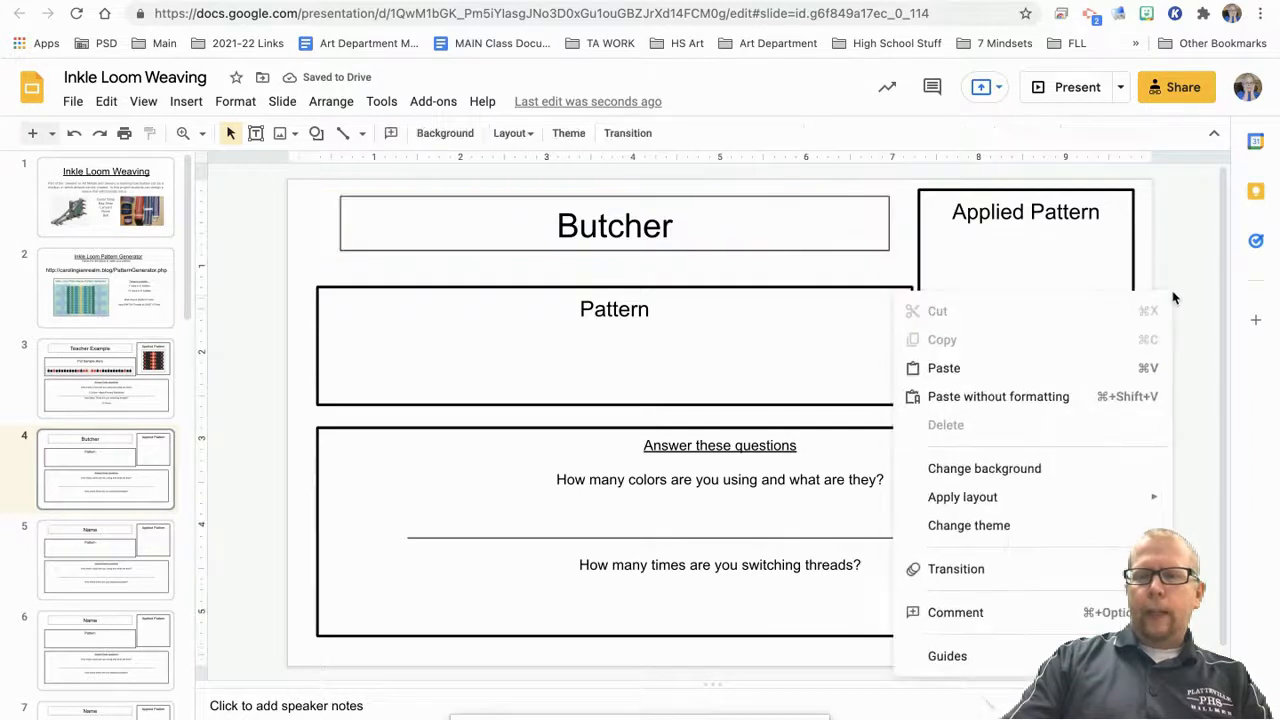
left_click(1051, 368)
left_click_drag(877, 346, 923, 378)
left_click_drag(885, 450, 1066, 311)
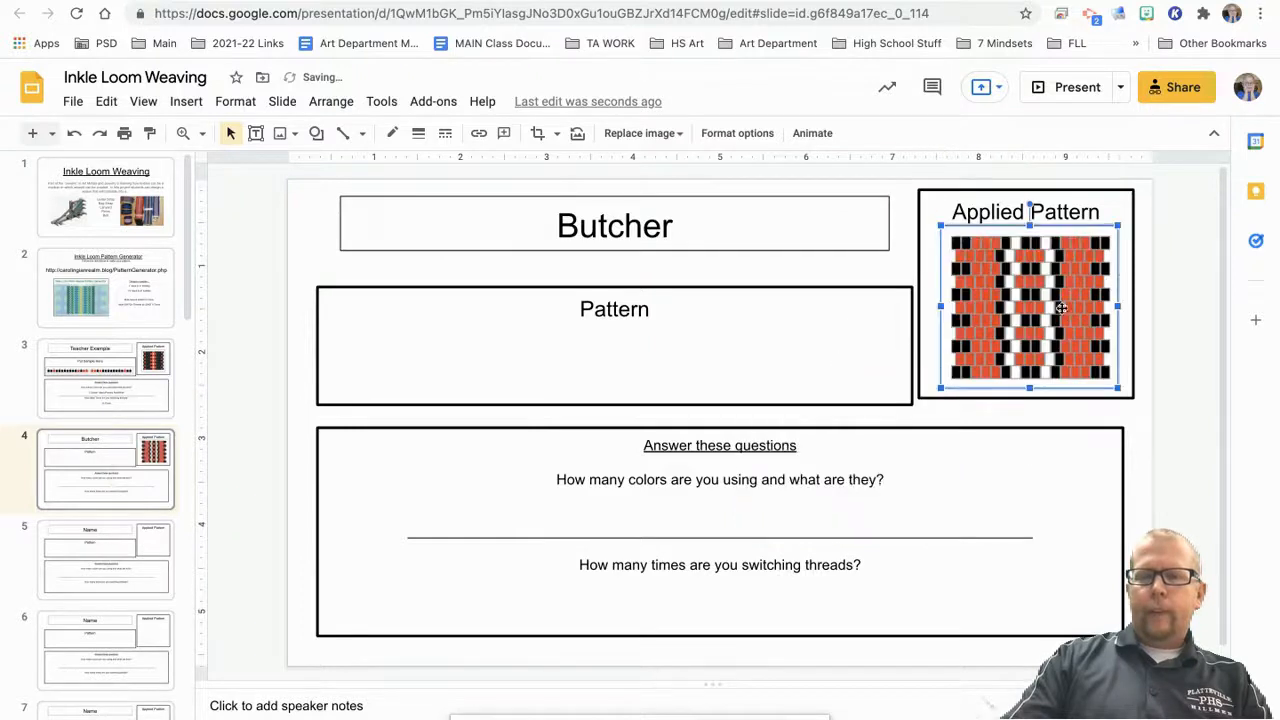
Step: Switch to the Inkle Loom Pattern Generator and capture a screenshot of the full thread row in the Pattern section
left_click(474, 1)
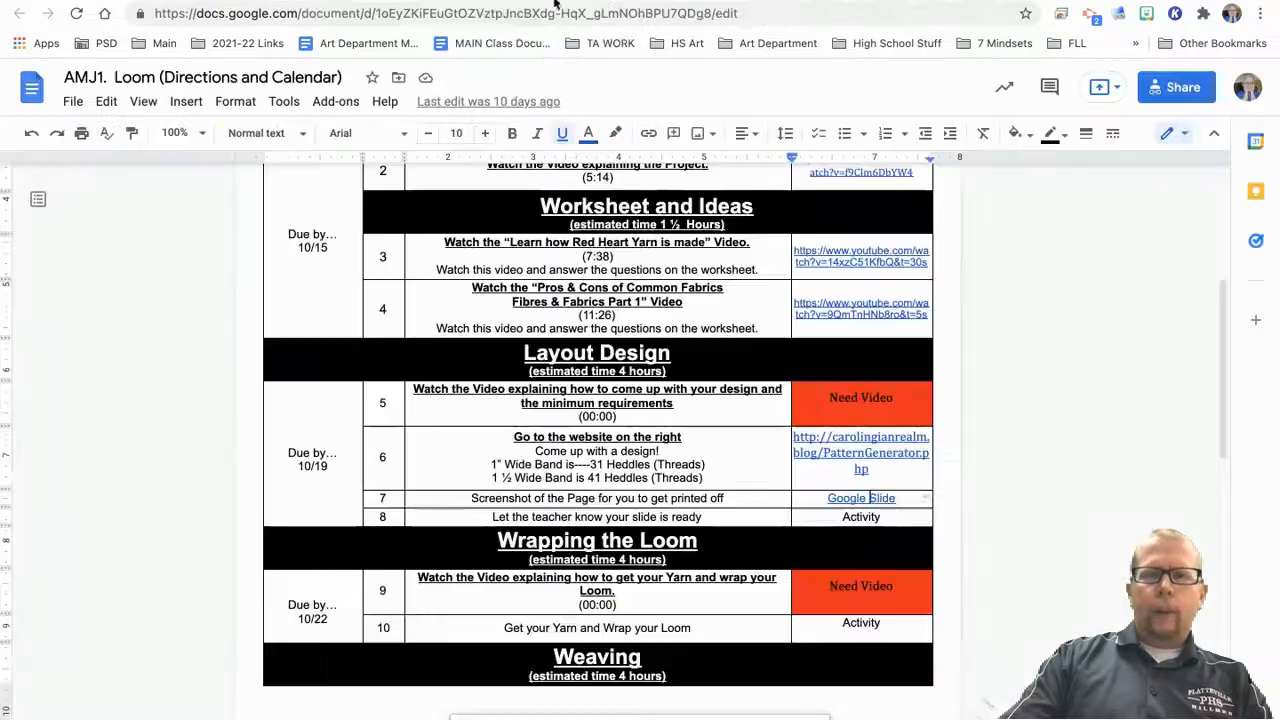
left_click(640, 1)
scroll(766, 429, "down", 2)
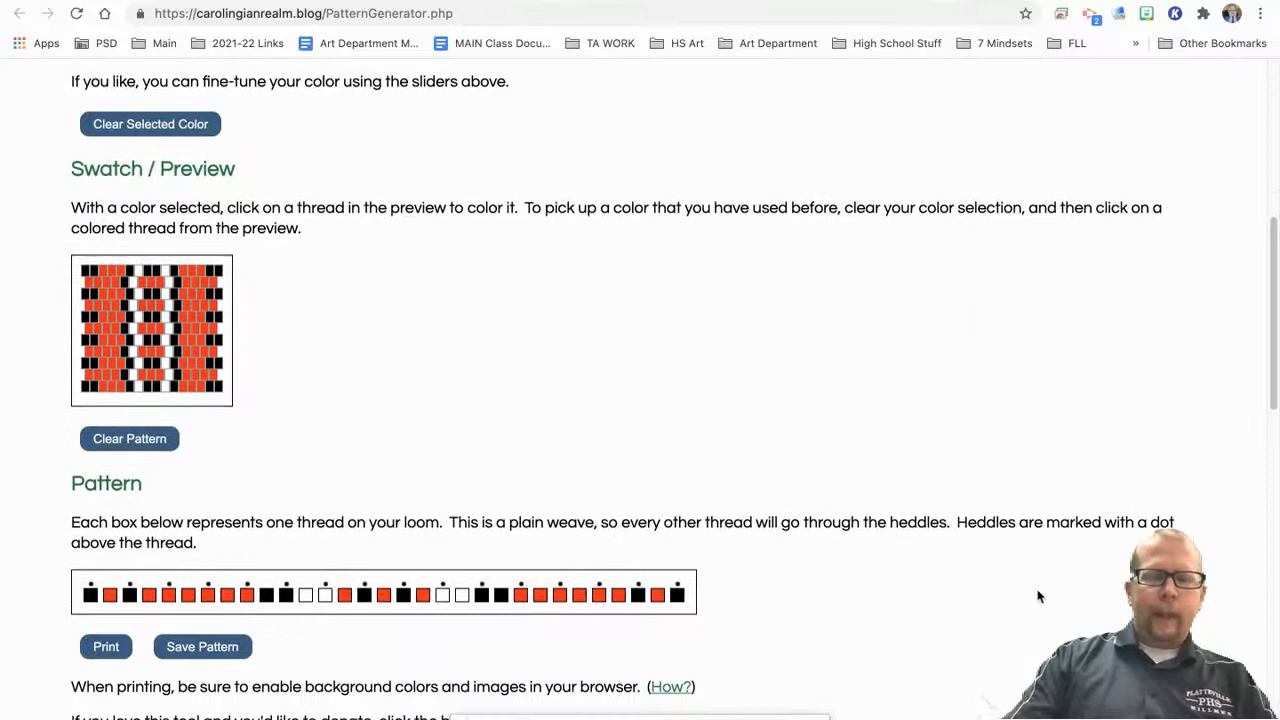
key("super+shift+4")
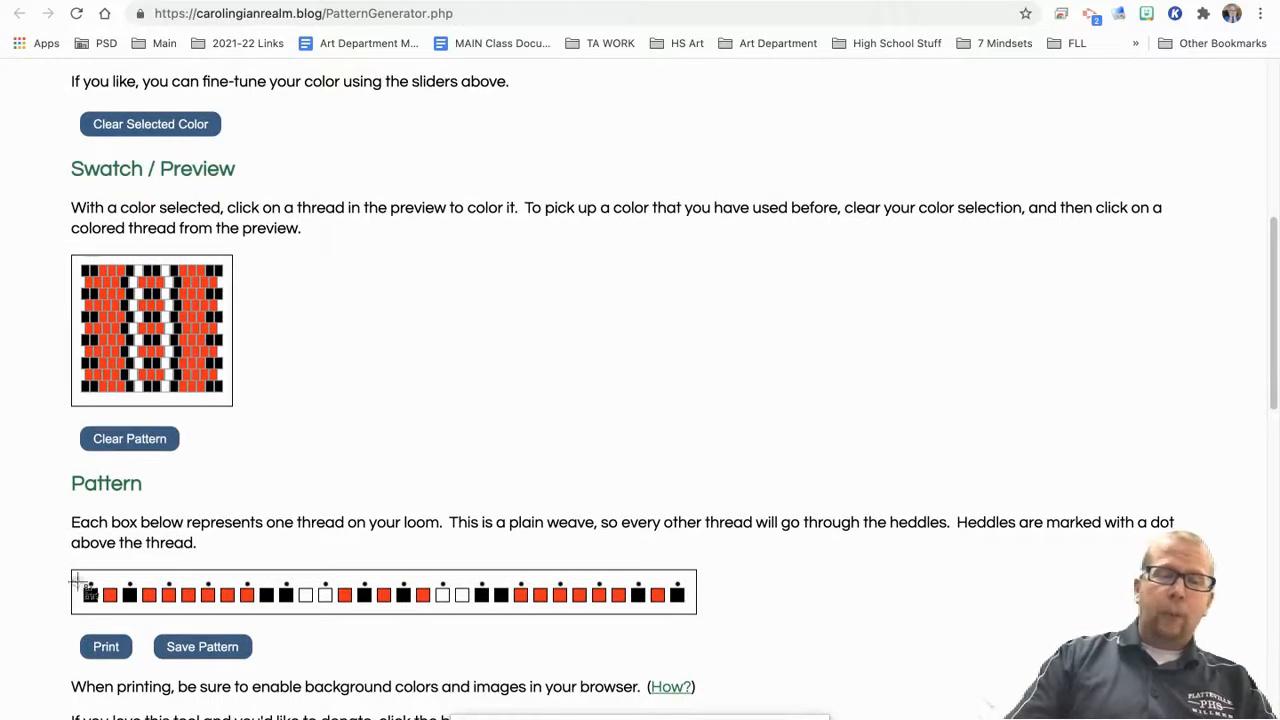
mouse_move(60, 562)
left_mouse_down()
mouse_move(491, 617)
mouse_move(697, 614)
mouse_move(704, 627)
left_mouse_up()
Step: Switch back to the Inkle Loom Weaving presentation, paste the thread row screenshot on slide 4, and shrink it to fit inside the Pattern box
left_click(481, 1)
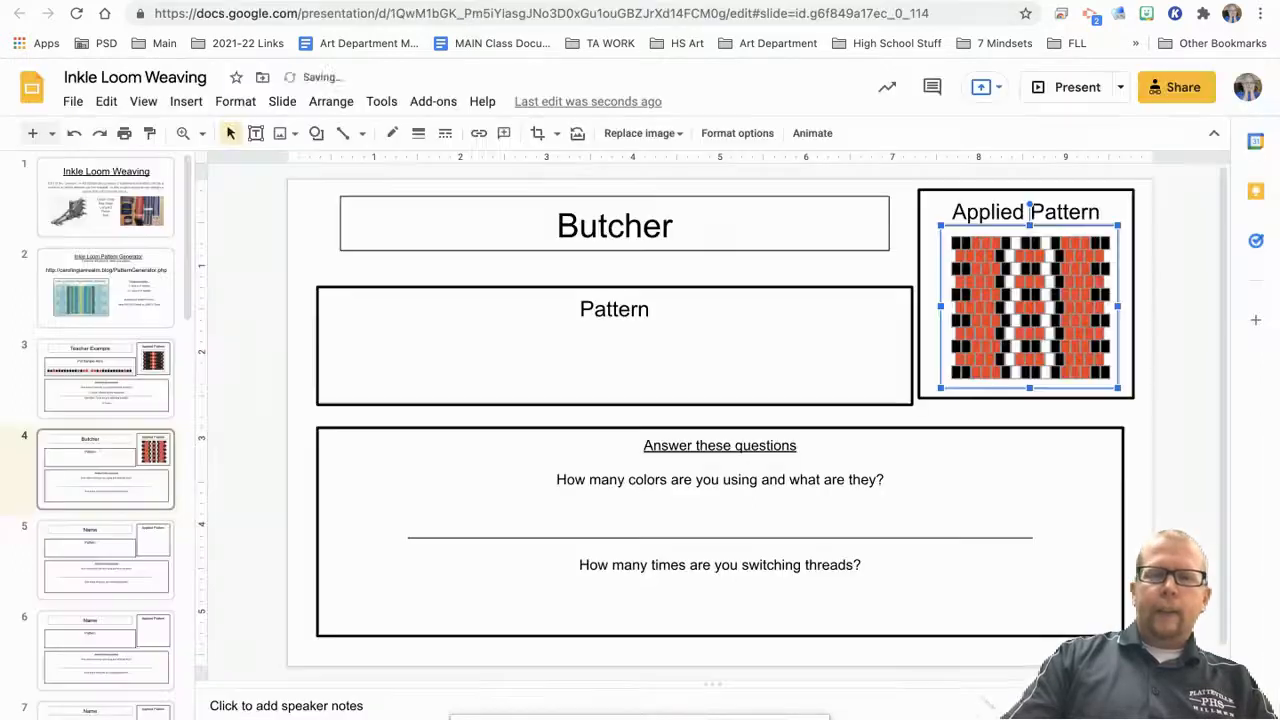
right_click(371, 280)
left_click(421, 353)
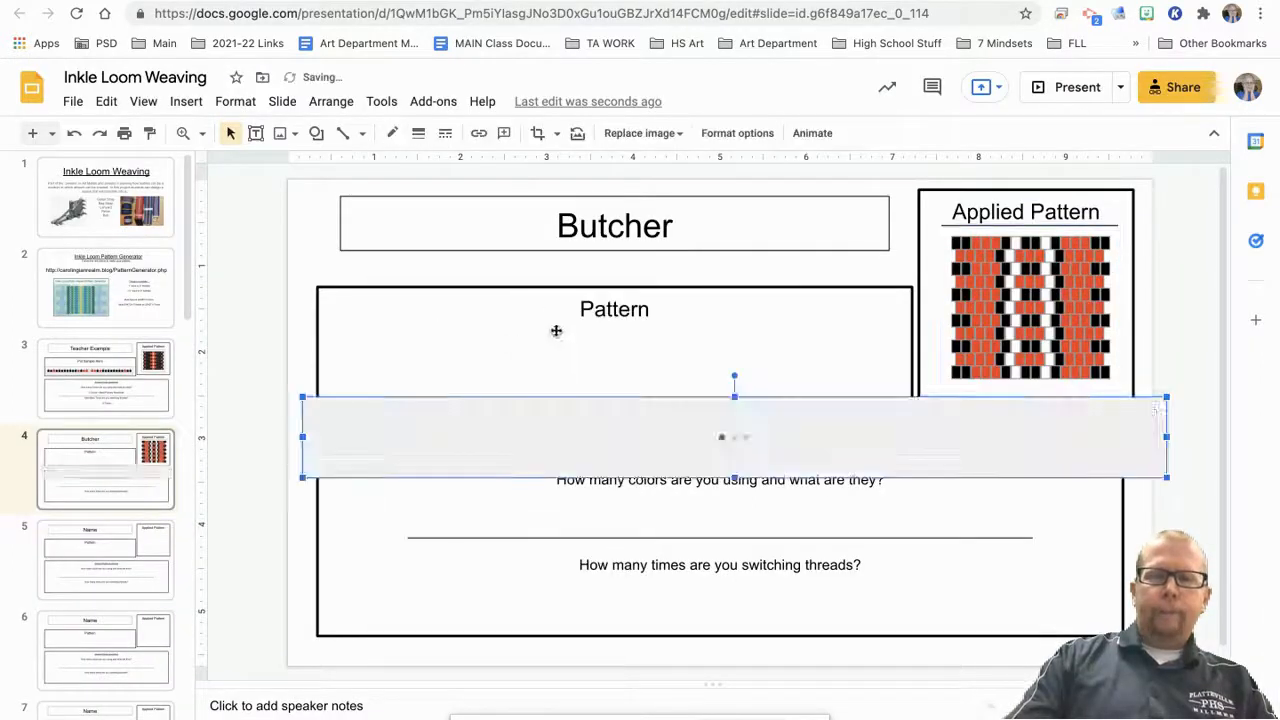
left_click_drag(1165, 397, 898, 472)
left_click_drag(813, 458, 854, 369)
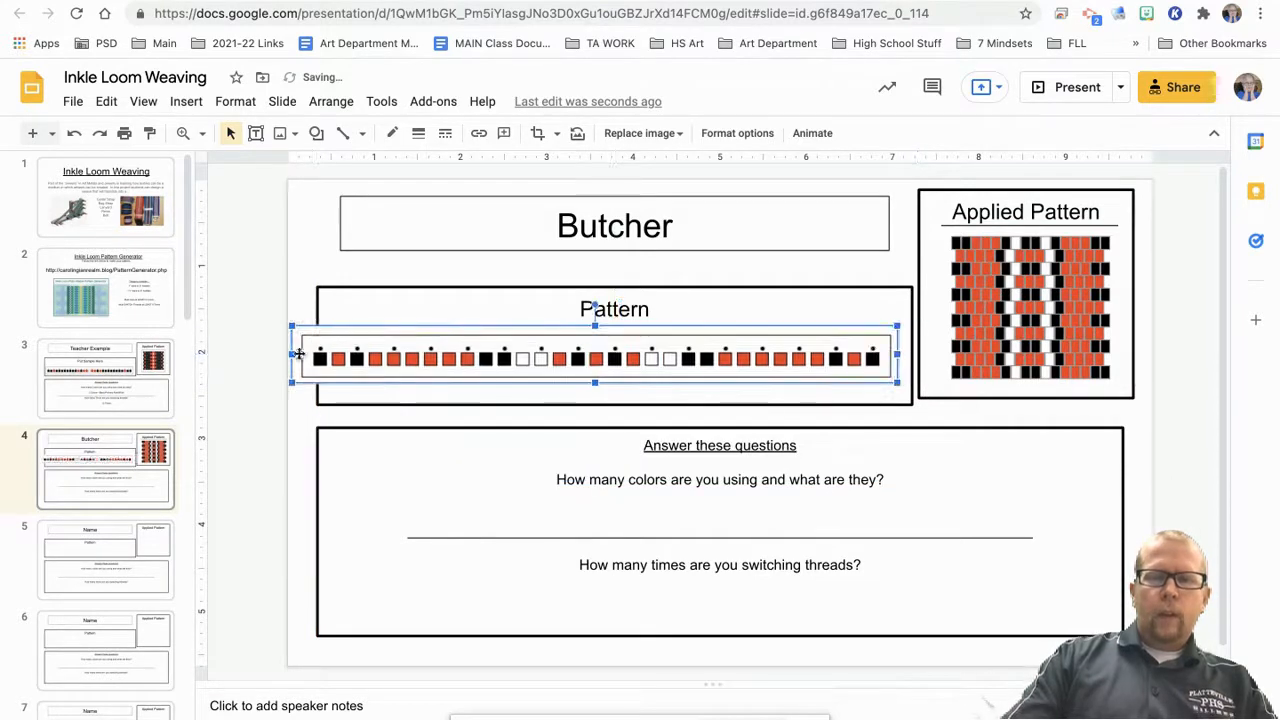
left_click_drag(293, 354, 340, 354)
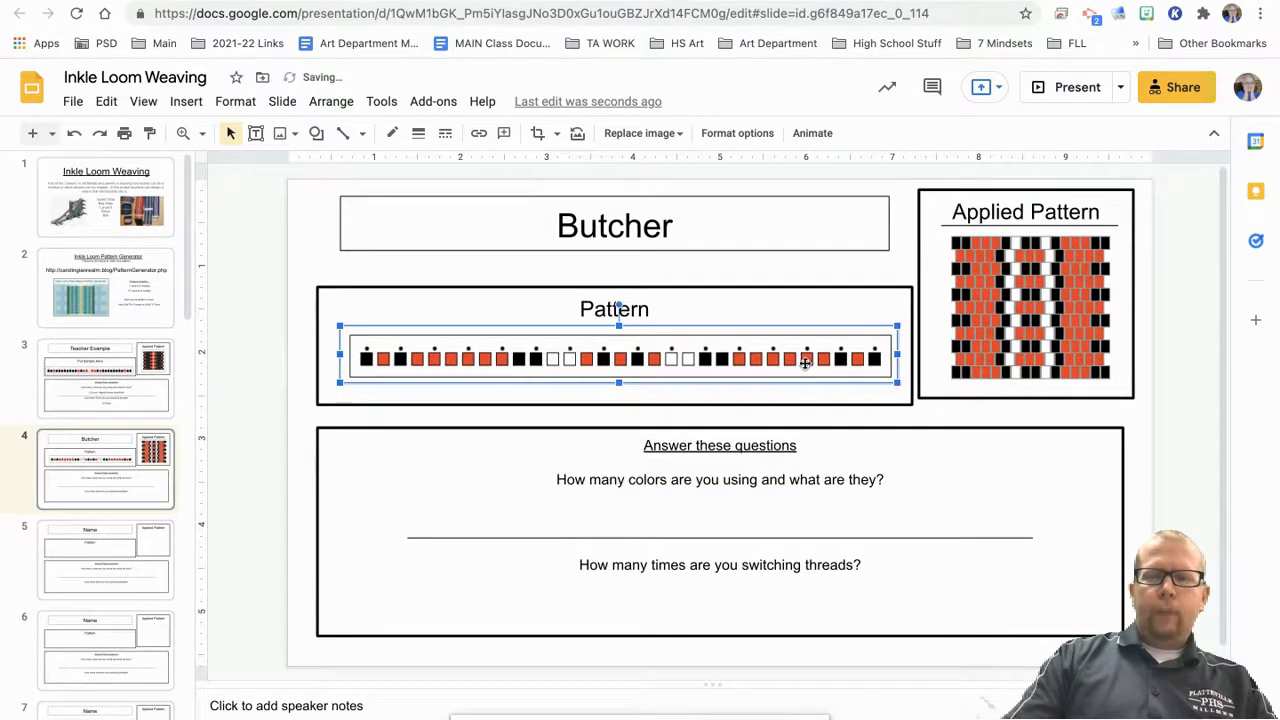
Step: Answer the question about how many colors are used and which ones with "3 colors Black Red and White"
left_click(674, 514)
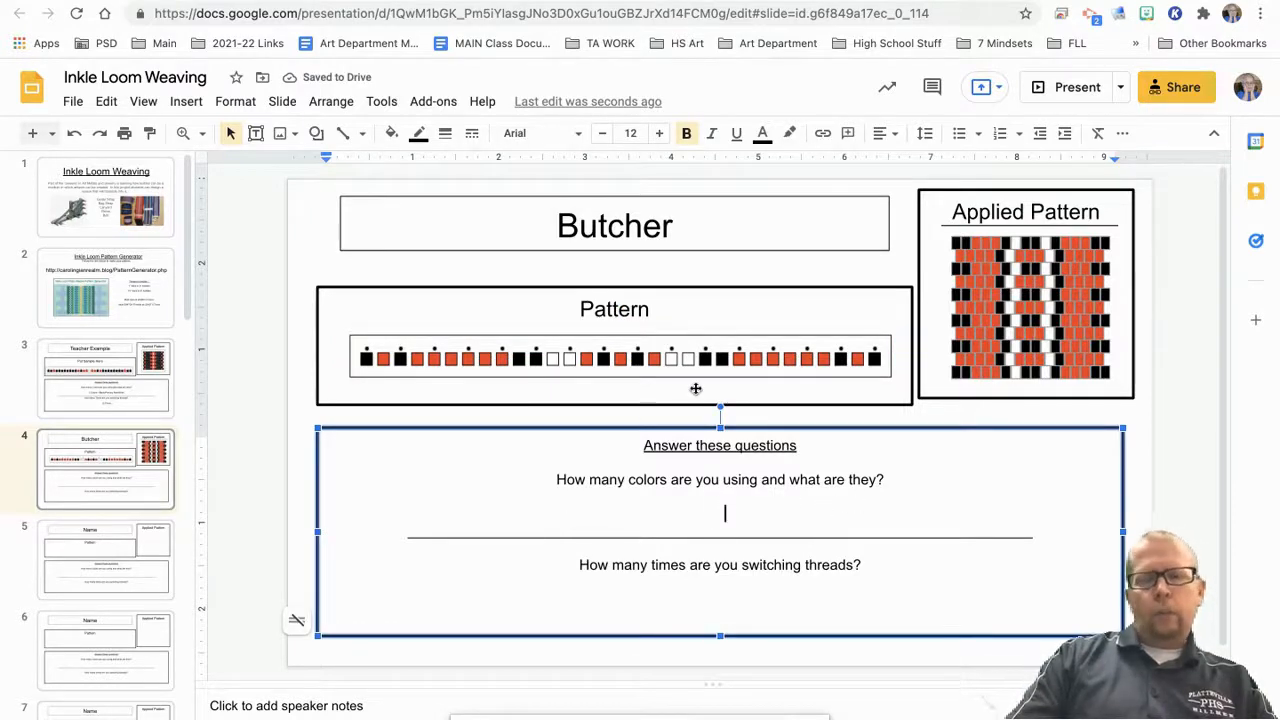
type("olors Bla")
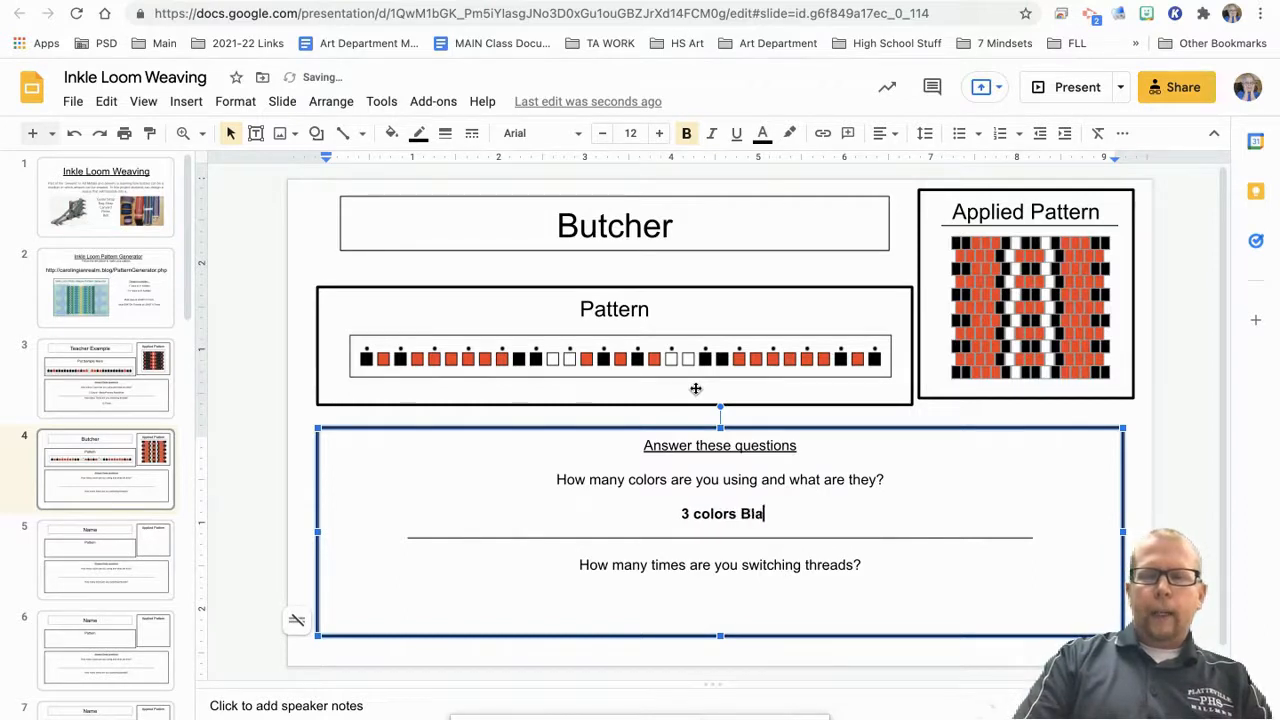
type("ck Red and White")
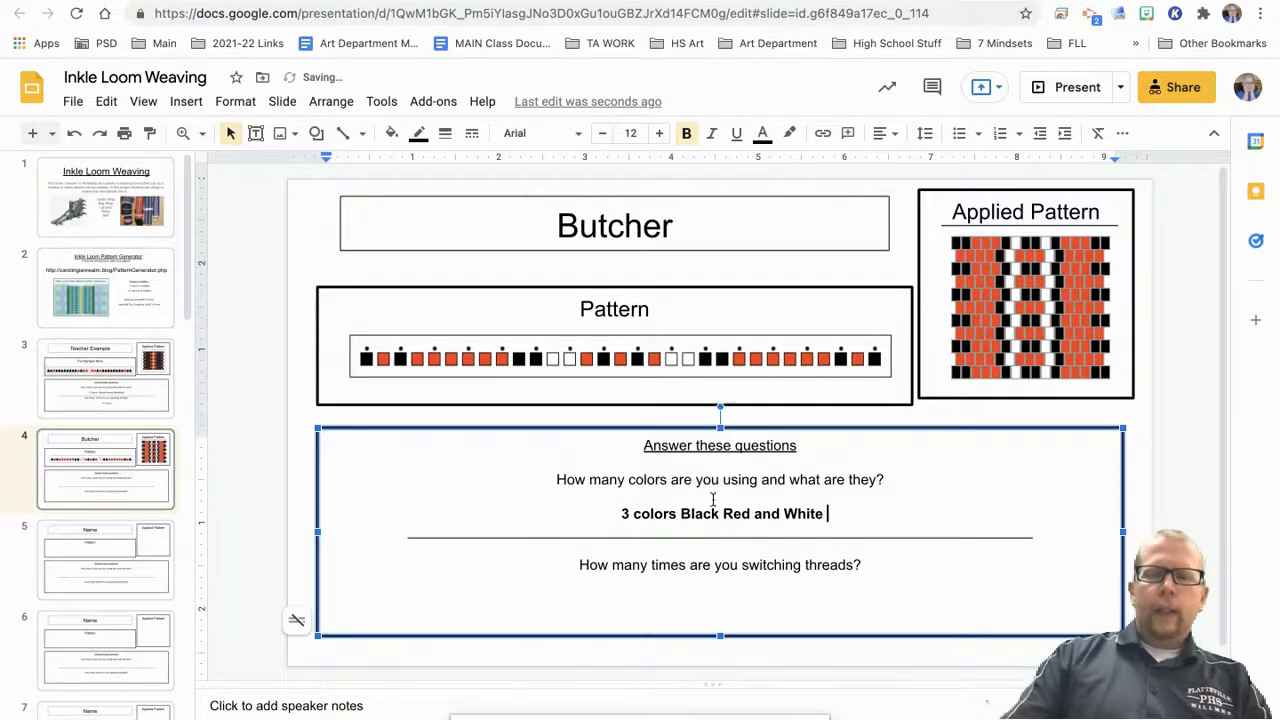
Step: Enter 16 as the answer to how many times the threads are switched
left_click(750, 586)
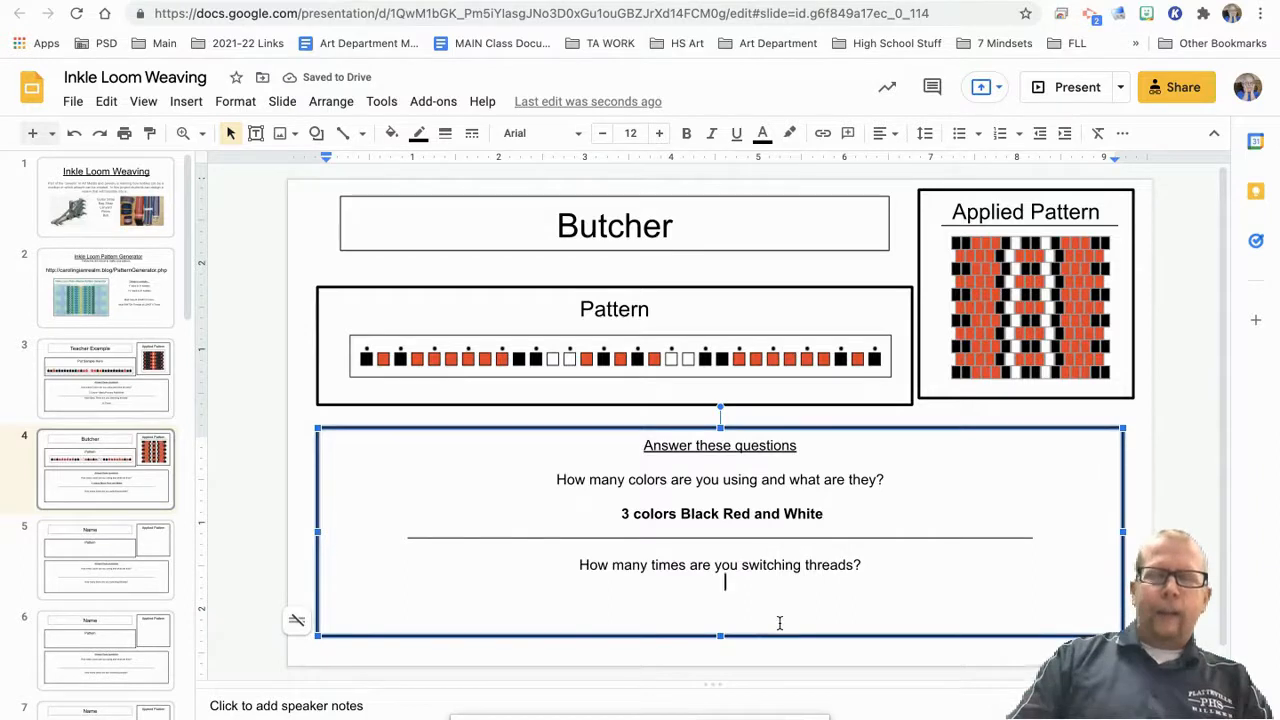
type("1")
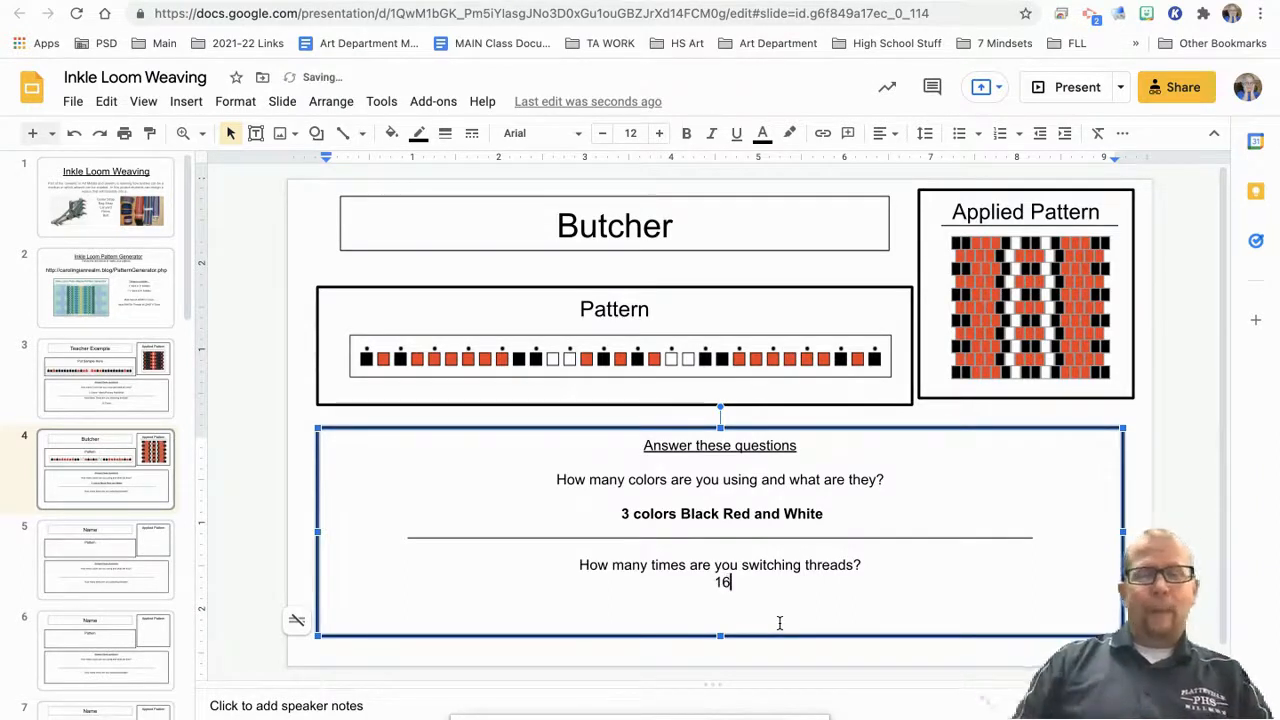
type("6")
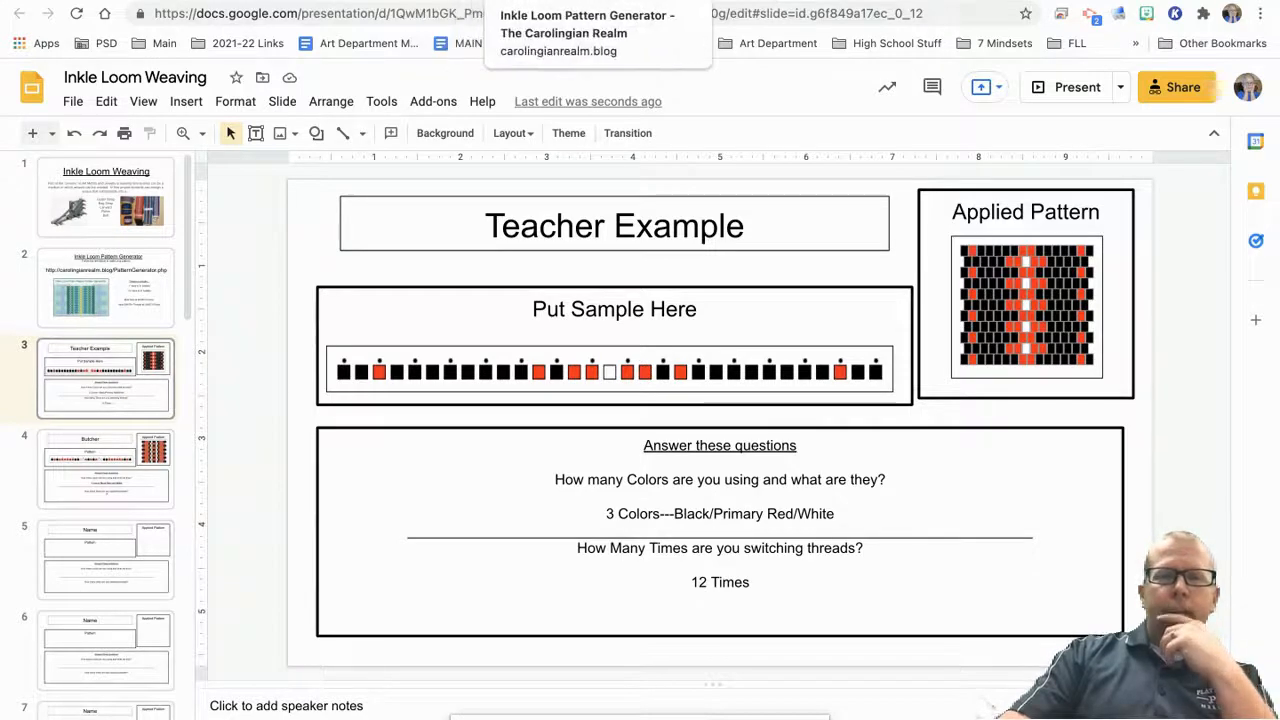
Step: Switch to the Inkle Loom Pattern Generator and review the swatch preview together with its thread pattern
left_click(500, 2)
scroll(357, 478, "down", 1)
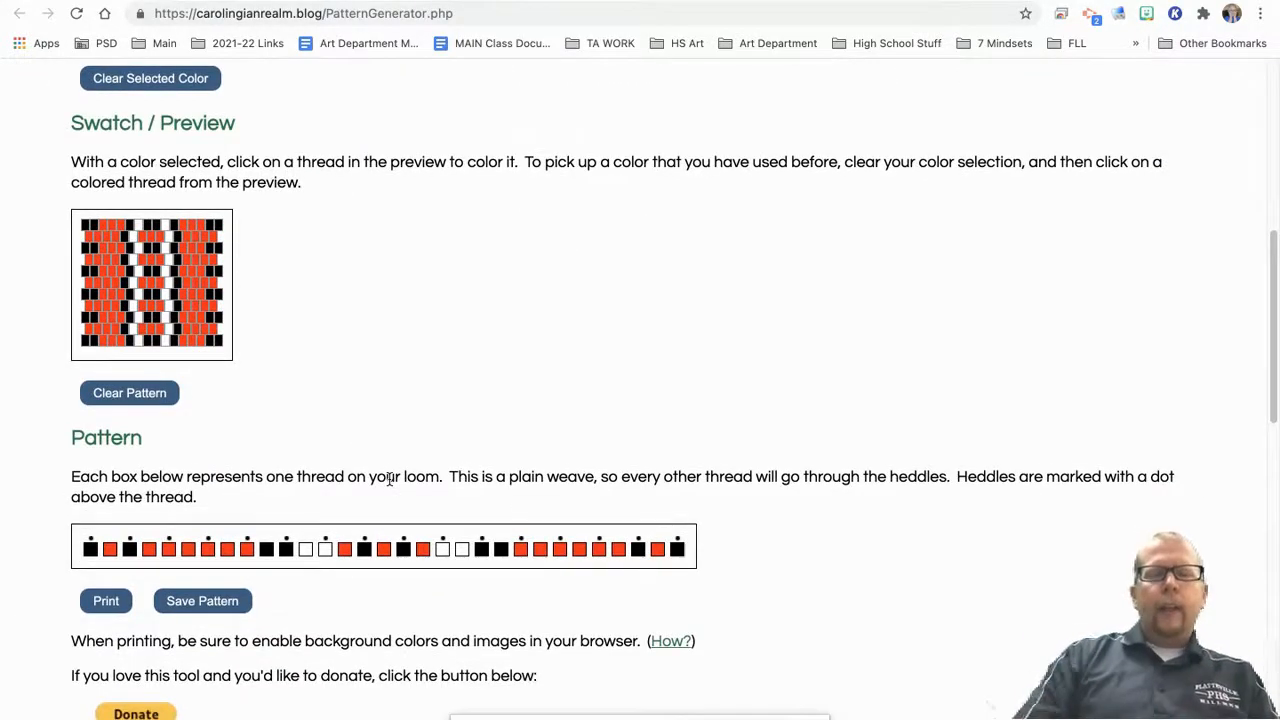